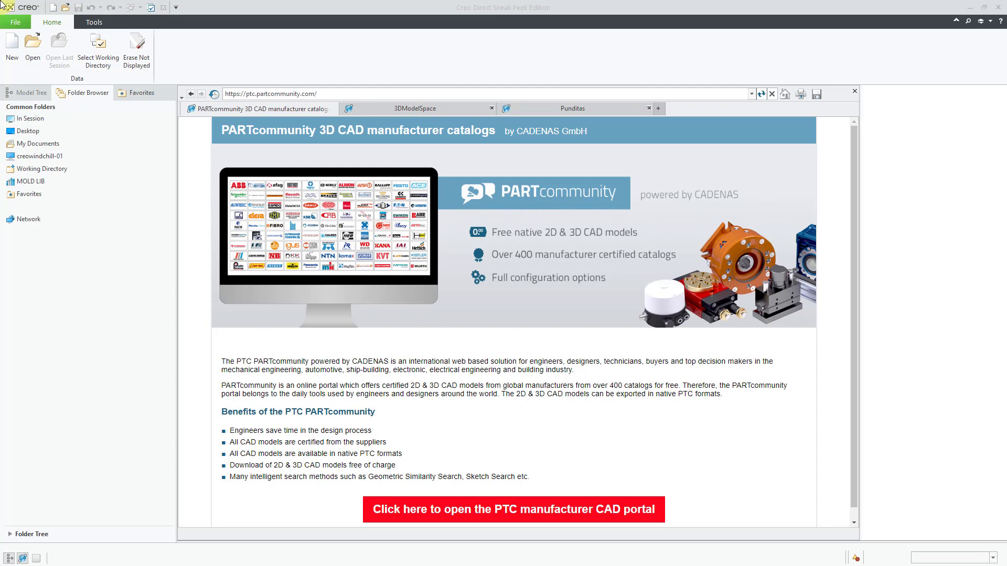
- Create a new assembly file named engine-direct from the mcae_assy_std template
left_click(10, 53)
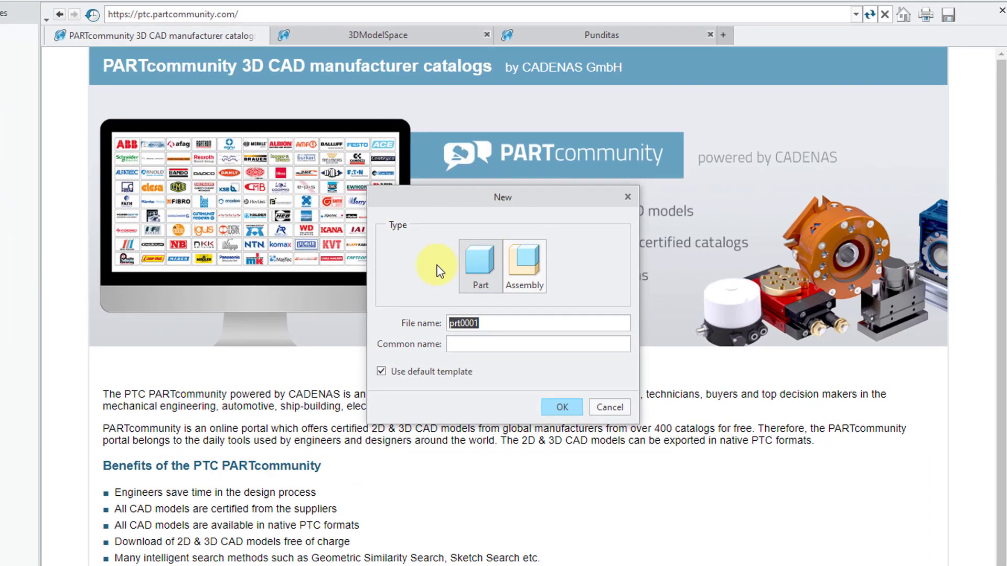
left_click(533, 273)
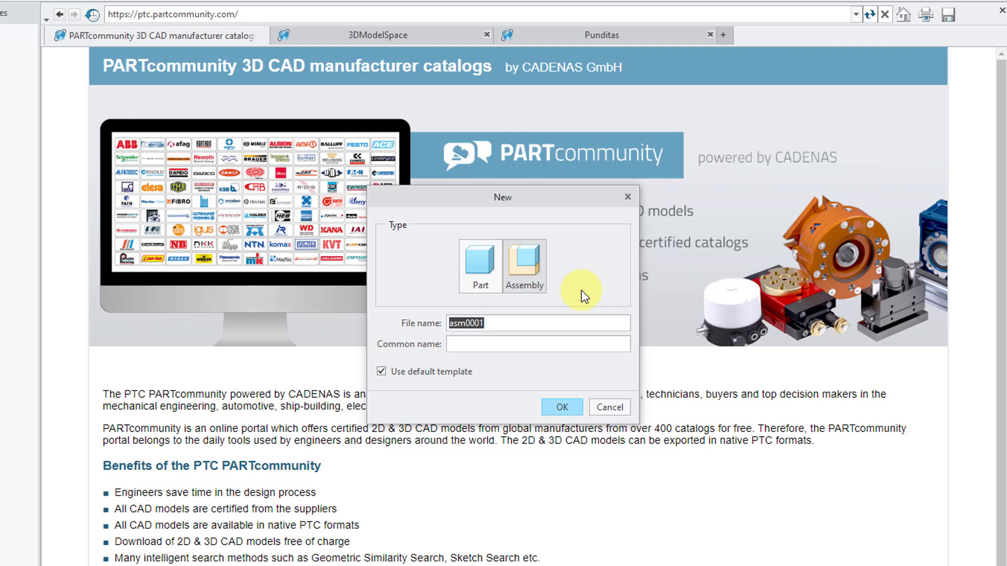
type("engine-direct")
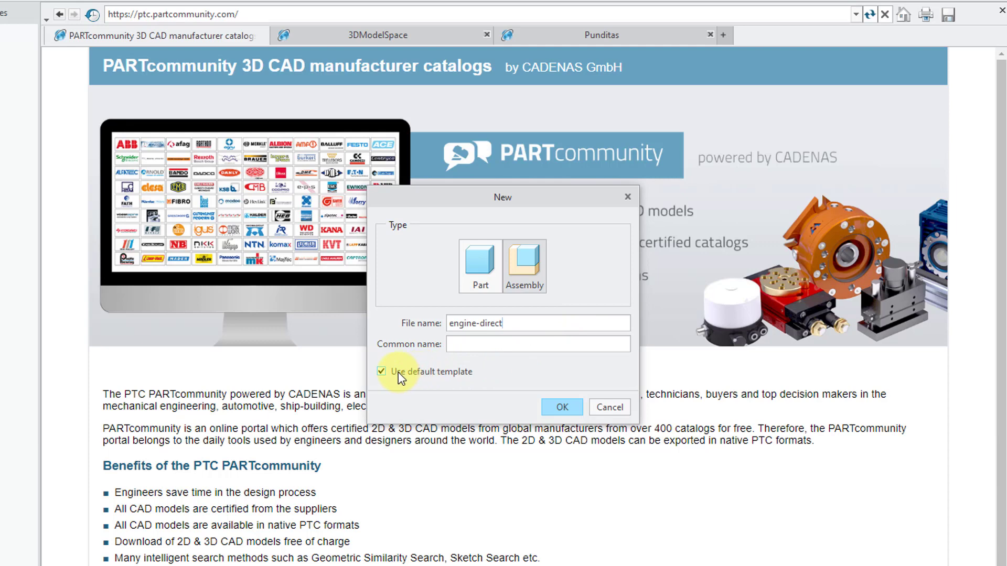
left_click(554, 403)
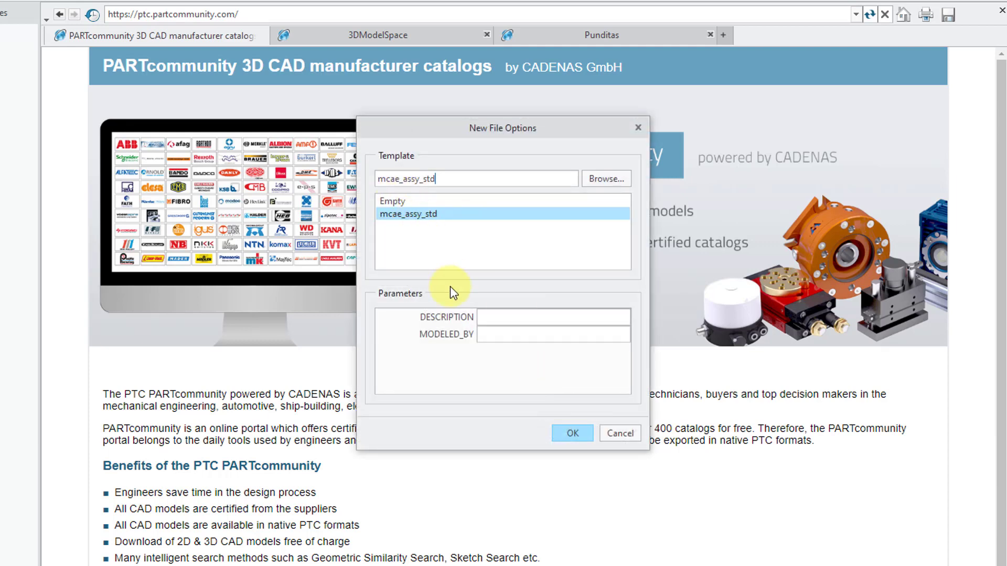
left_click(573, 433)
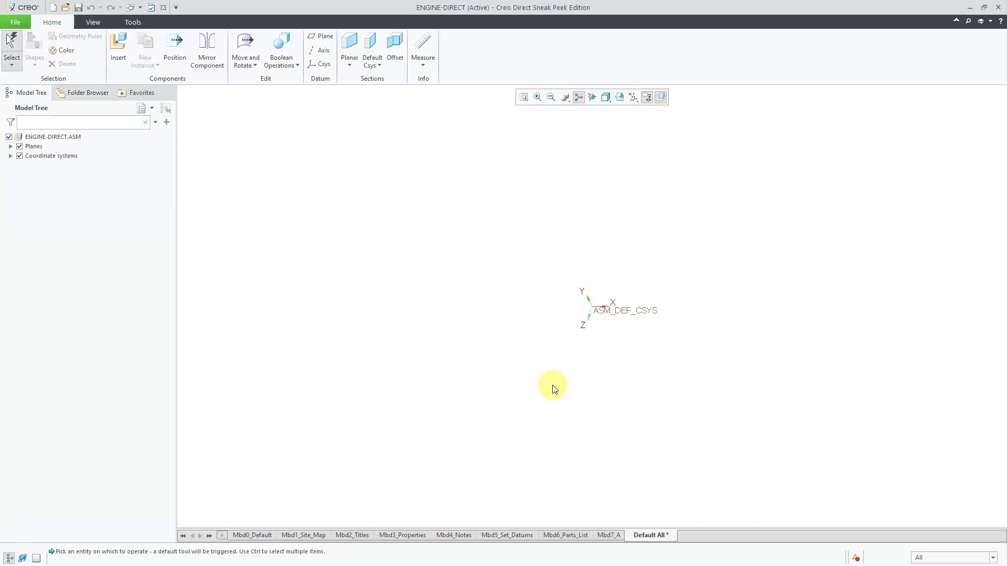
- Turn on Plane Display to show ASM_FRONT, ASM_TOP and ASM_RIGHT
left_click(634, 99)
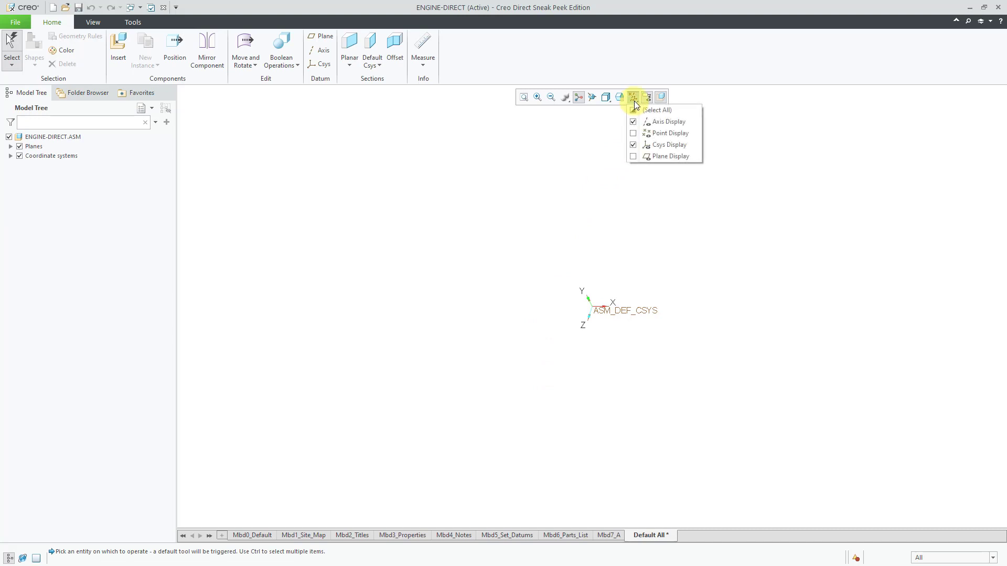
left_click(646, 158)
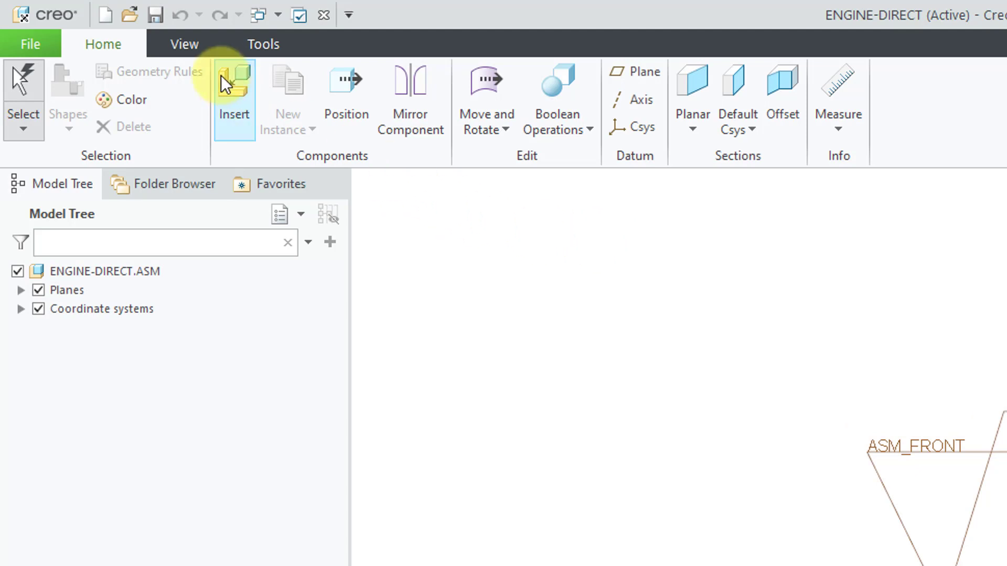
- Look over the View and Tools tabs, then return to the Home tab
left_click(185, 42)
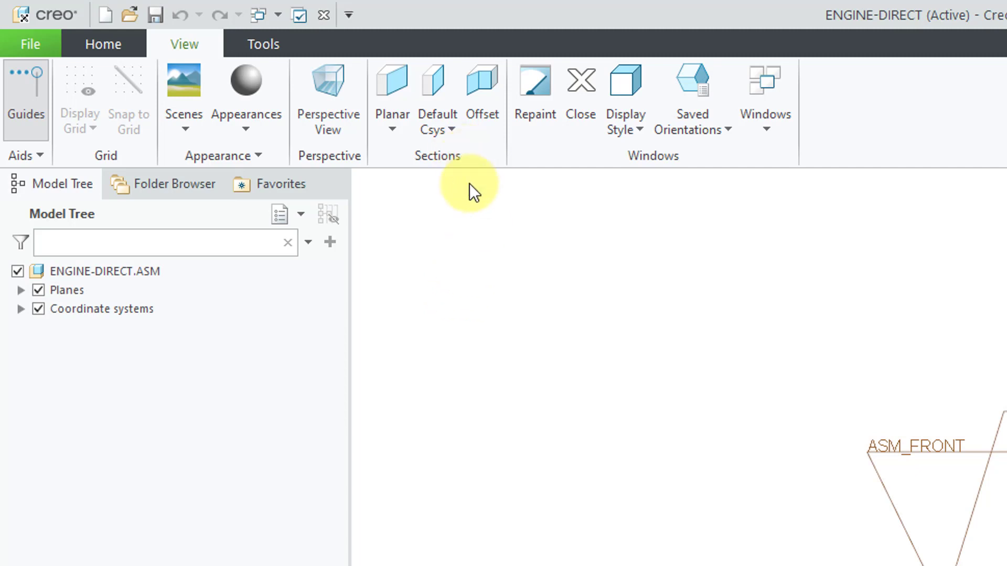
left_click(268, 45)
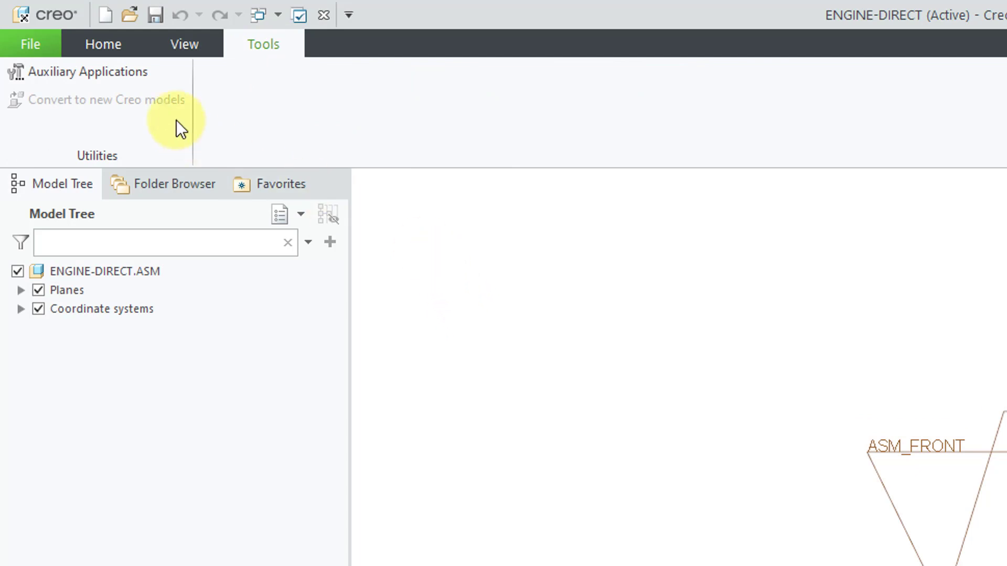
left_click(114, 47)
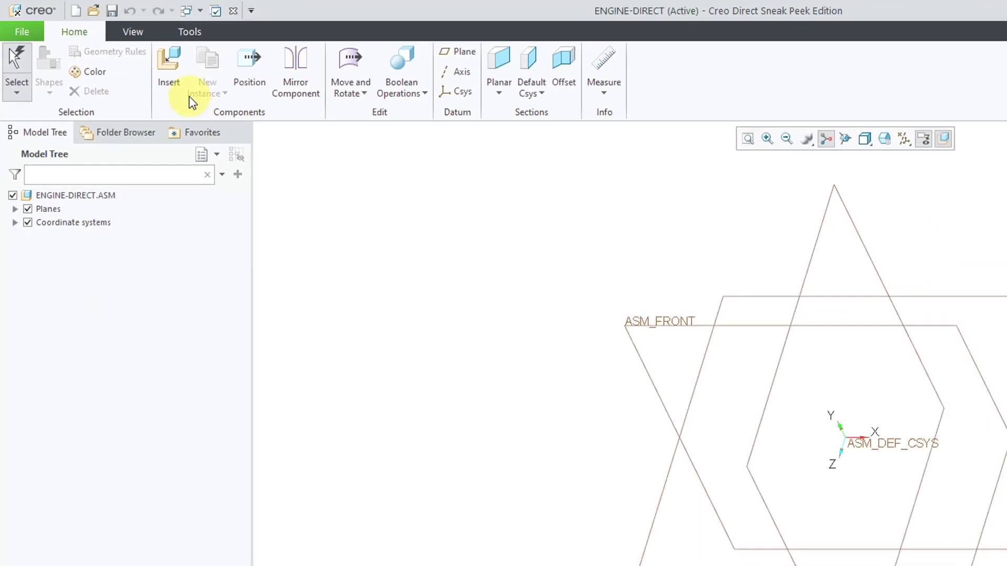
- Insert eng_block_rear.prt, drag it near the origin and accept its placement
left_click(119, 56)
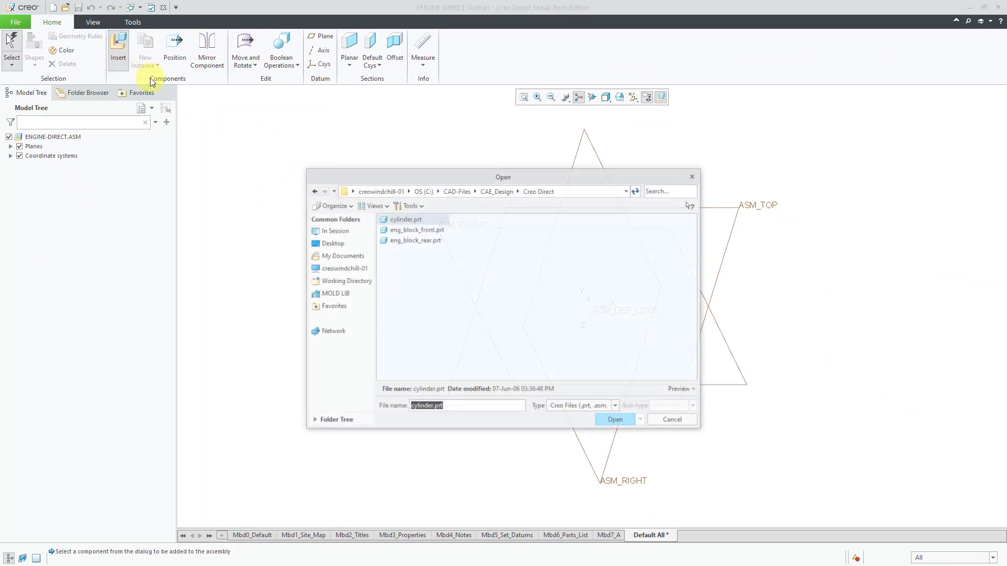
double_click(409, 242)
left_click_drag(410, 244, 651, 347)
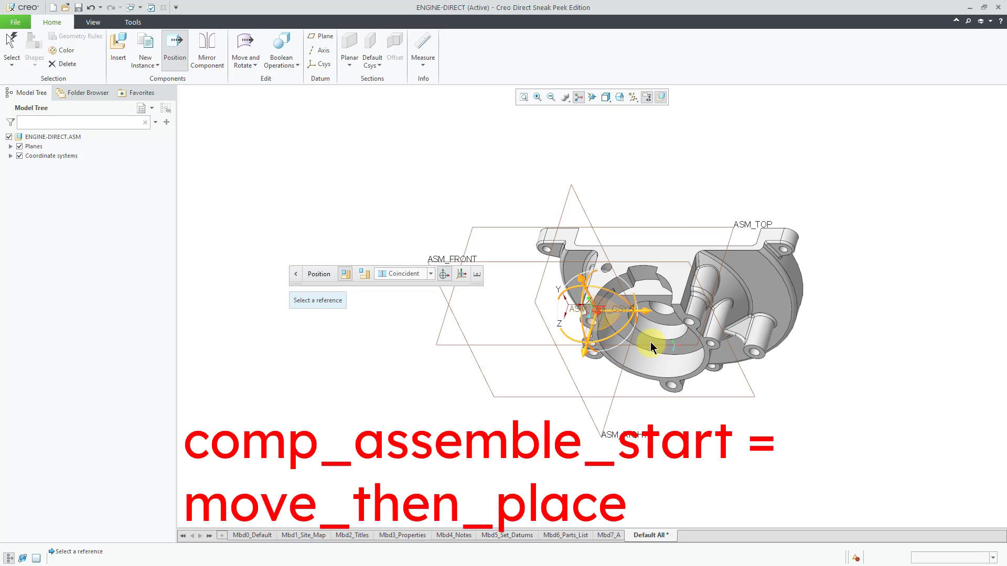
mouse_move(650, 347)
left_mouse_down()
mouse_move(715, 308)
mouse_move(648, 316)
mouse_move(671, 336)
mouse_move(641, 331)
left_mouse_up()
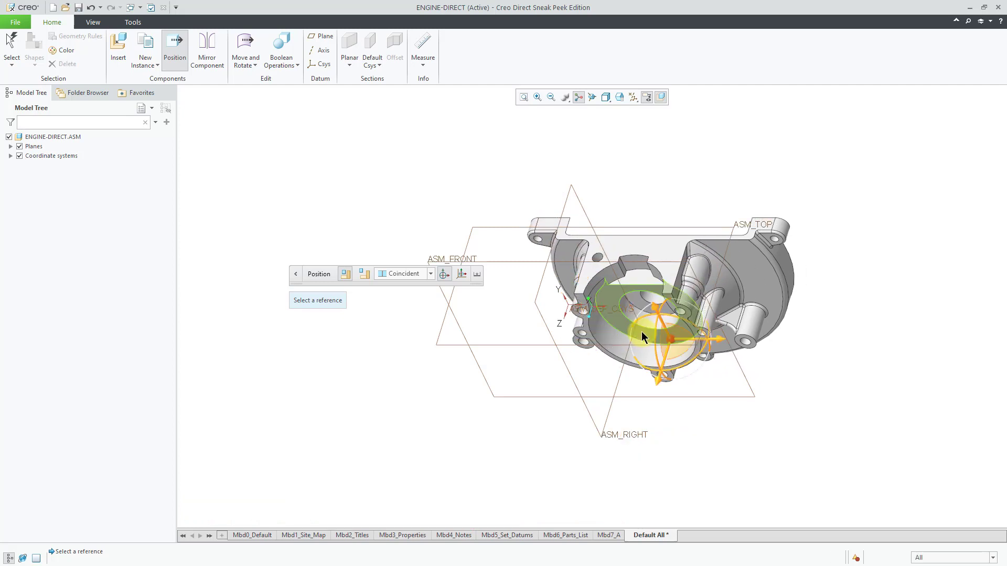
middle_click(398, 335)
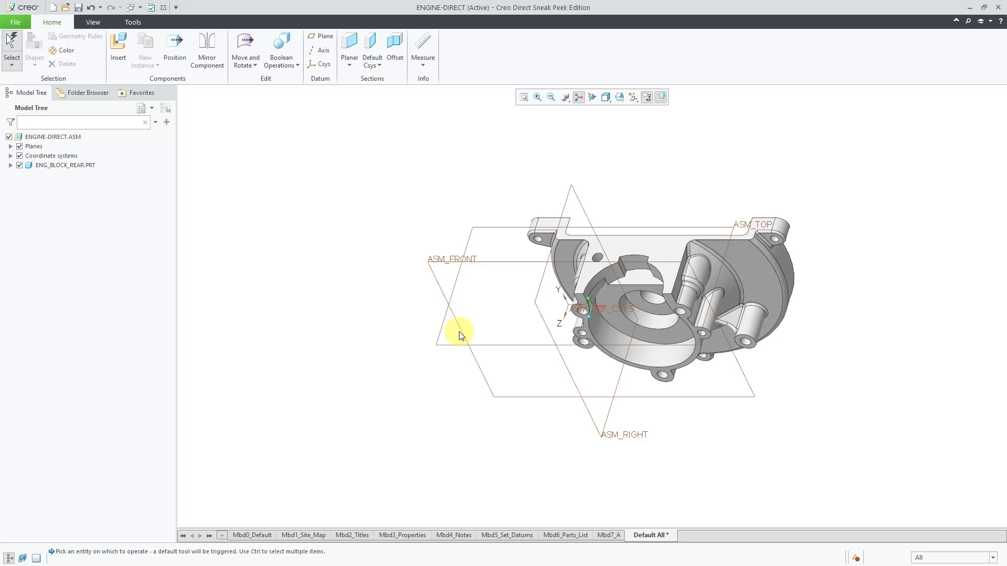
- Turn off Plane Display and Csys Display, leaving only the rear engine block visible
middle_click_drag(461, 332, 512, 316)
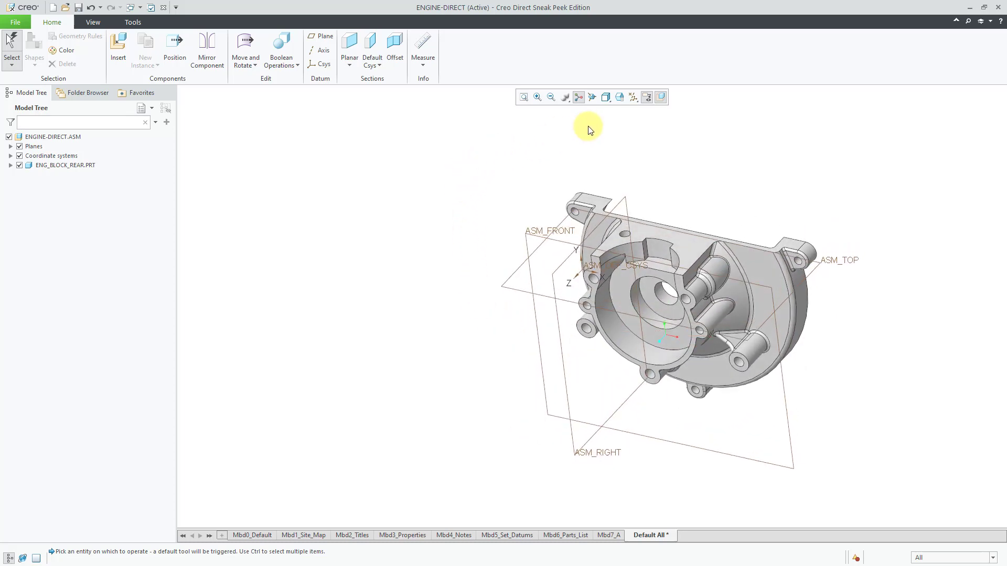
left_click(633, 97)
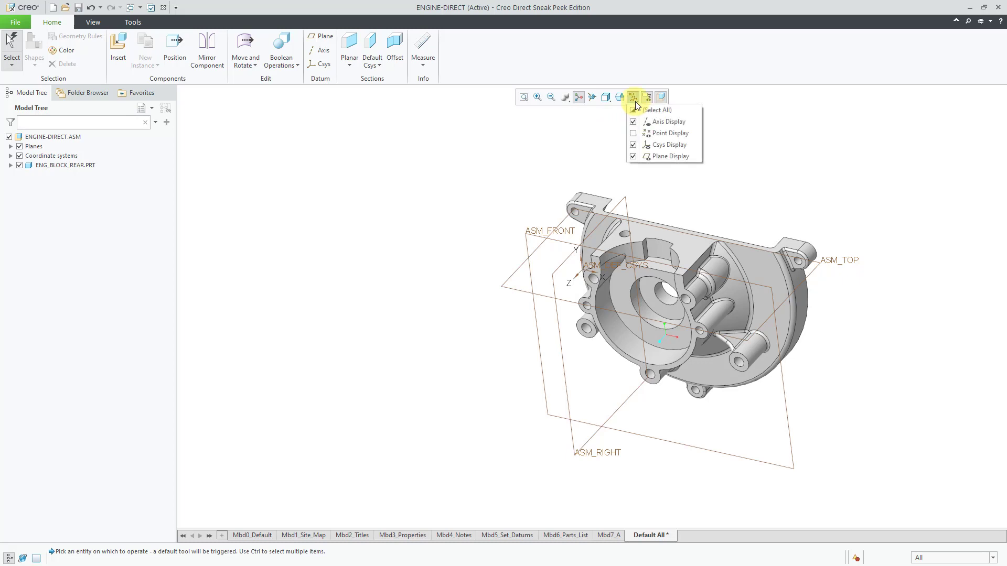
left_click(663, 157)
left_click(664, 147)
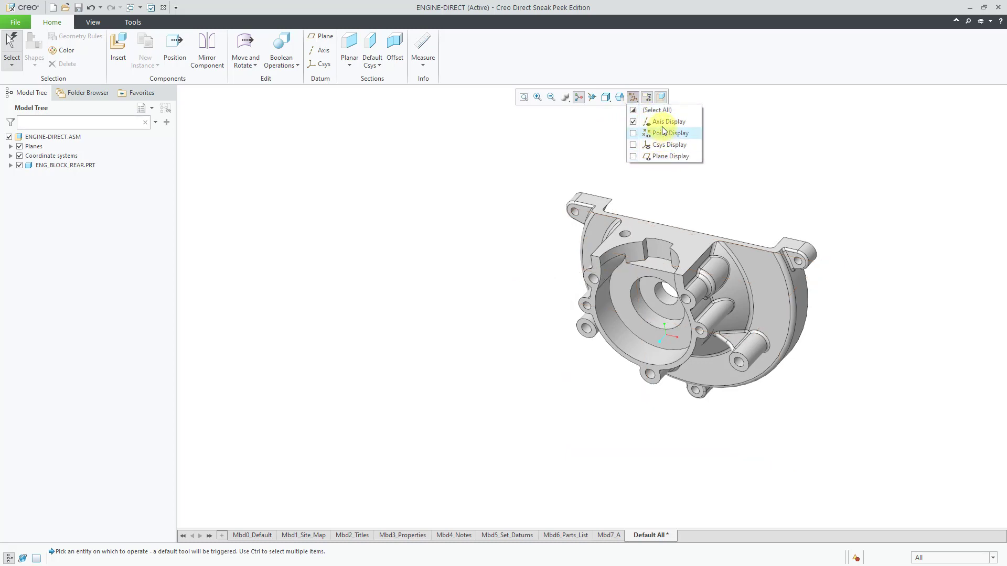
left_click(661, 124)
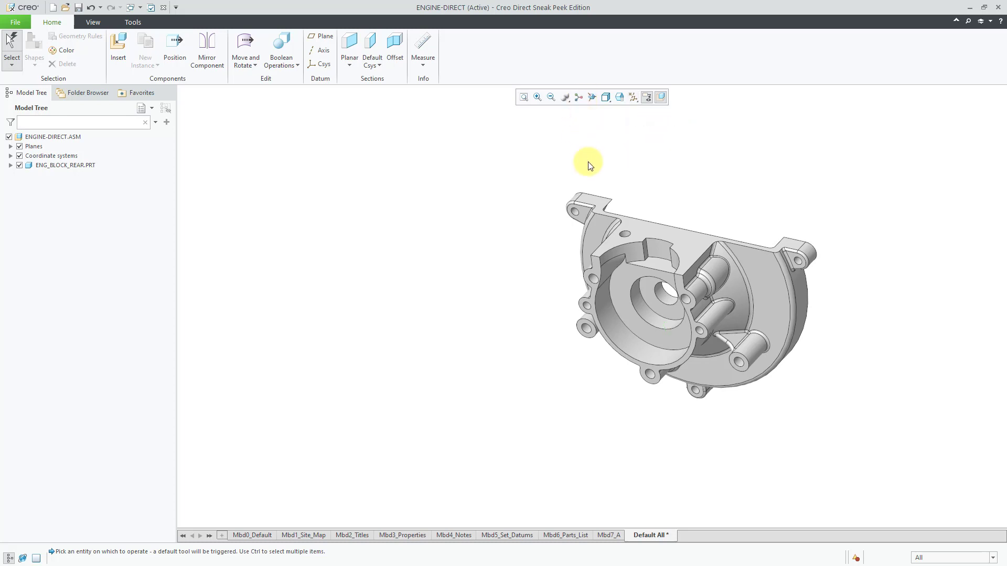
middle_click_drag(567, 209, 576, 191)
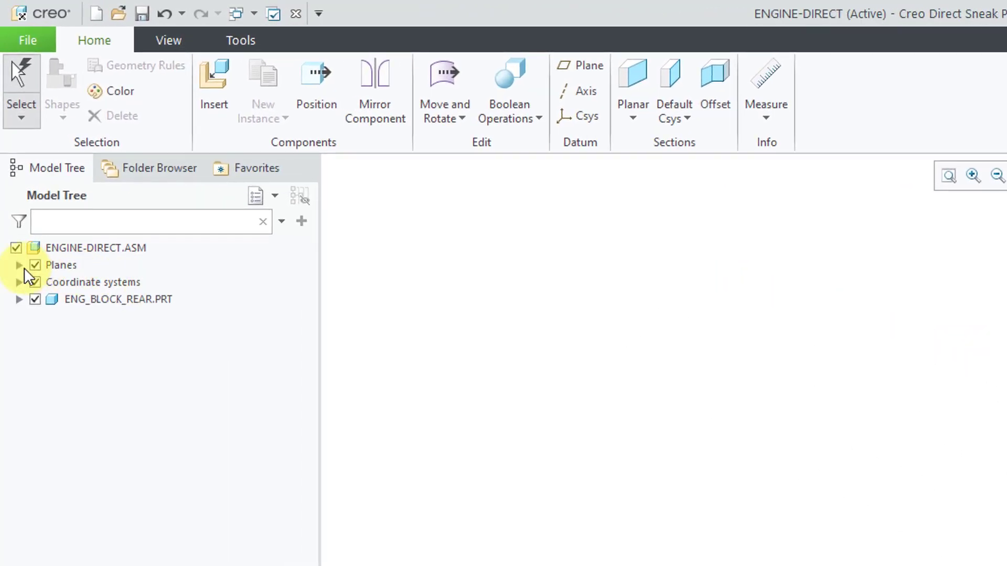
- Expand Planes, Coordinate systems, ENG_BLOCK_REAR.PRT and its Bodies (1) in the model tree
left_click(18, 264)
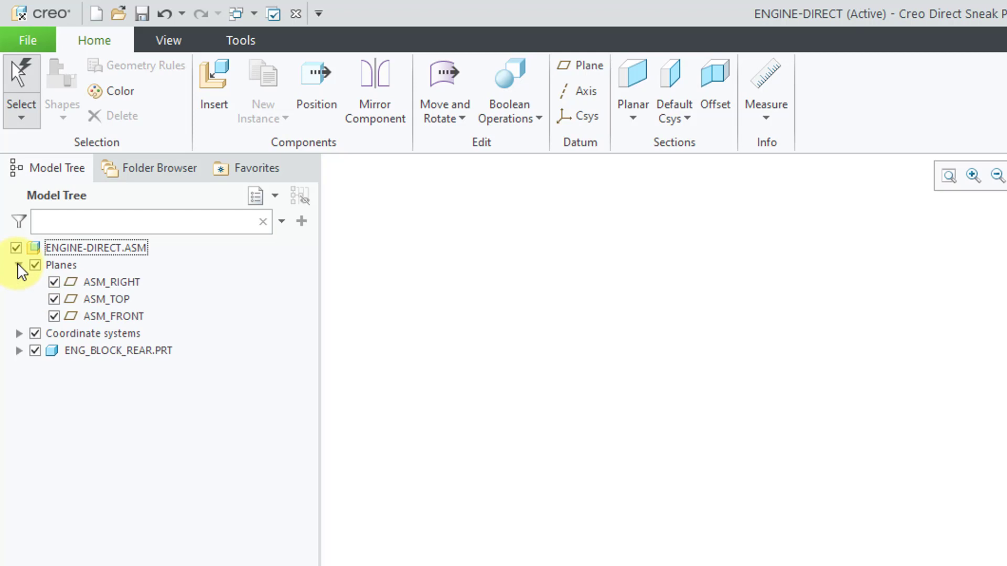
left_click(20, 333)
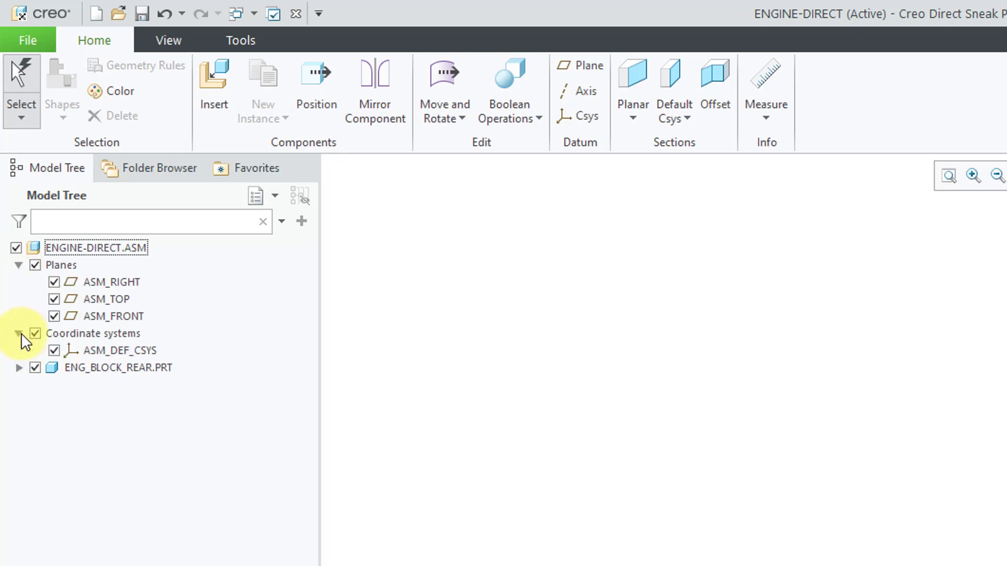
left_click(19, 367)
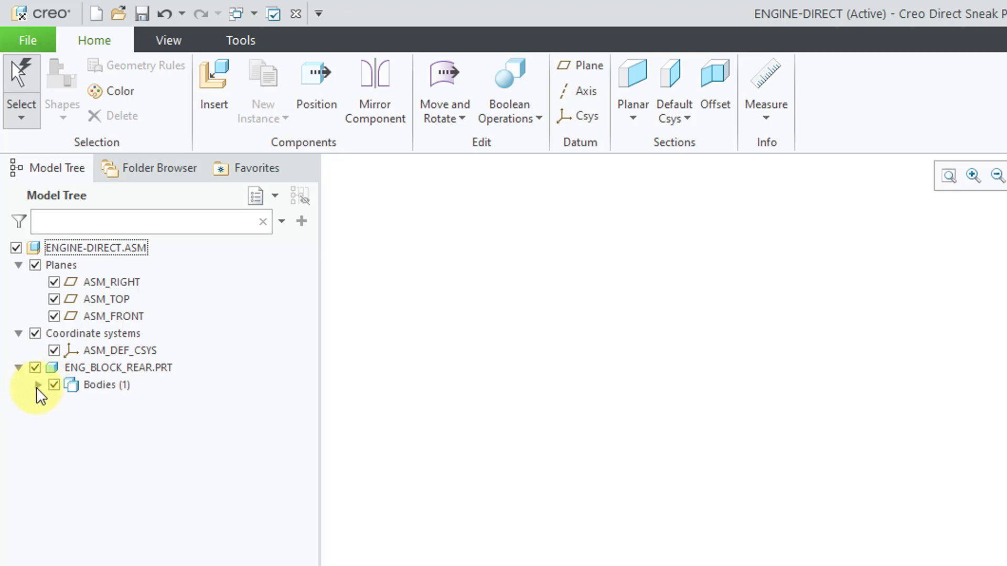
left_click(37, 384)
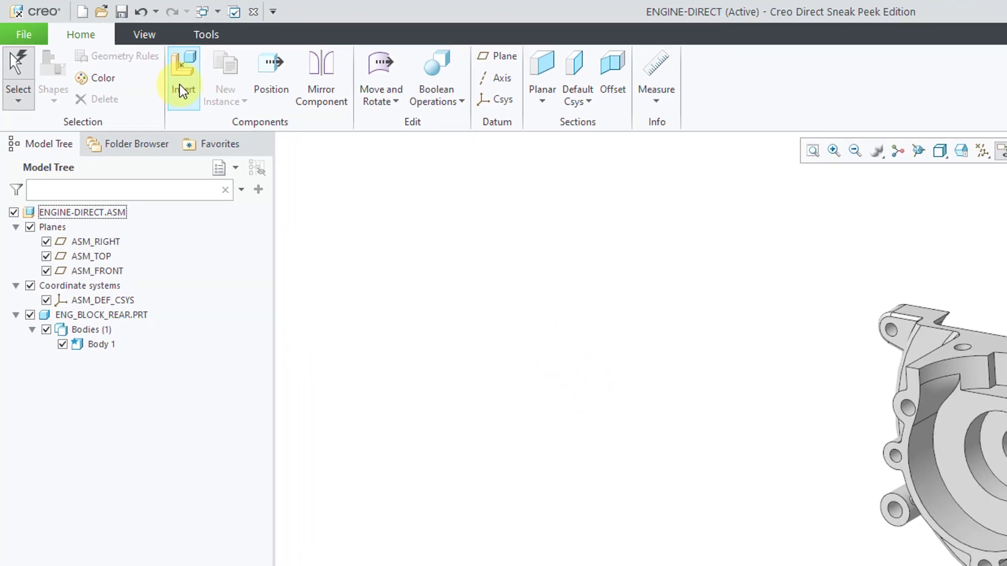
- Insert eng_block_front.prt and drop it into the scene beside the rear block
left_click(181, 87)
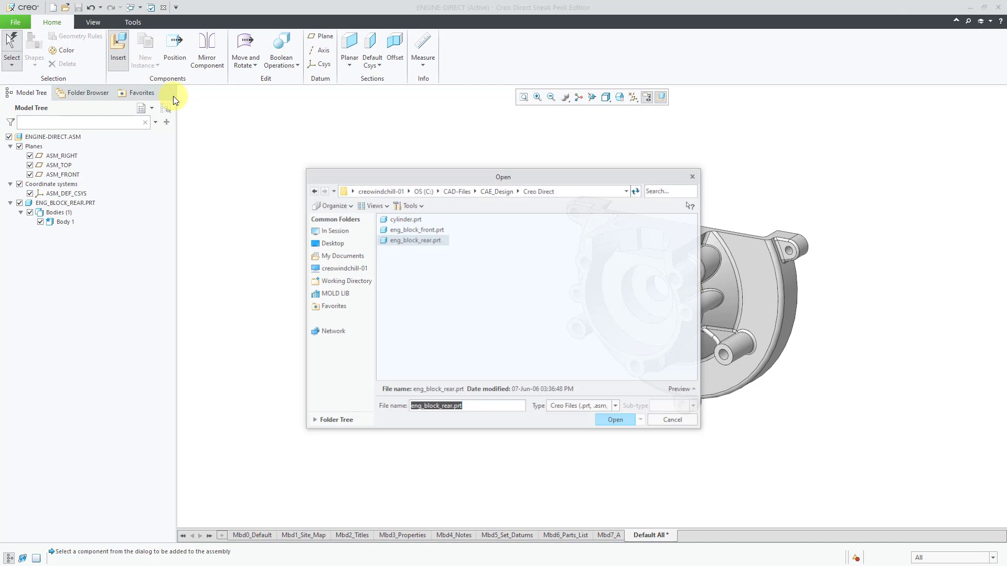
double_click(404, 231)
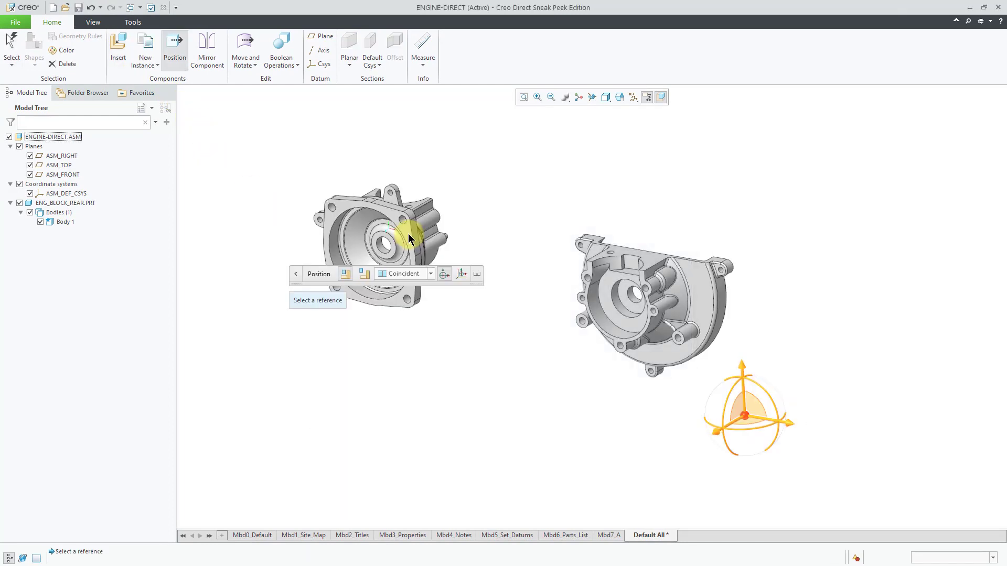
left_click(527, 338)
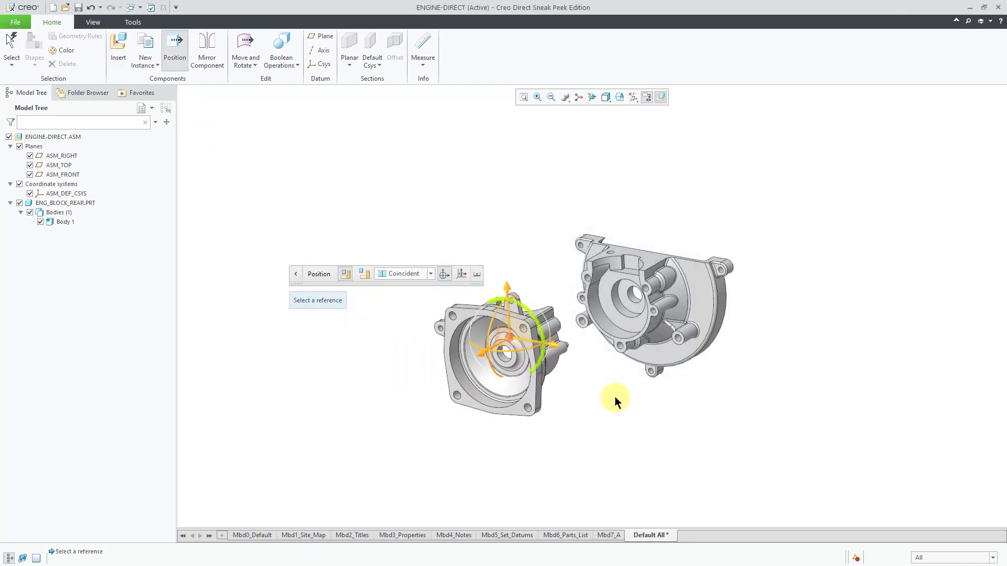
middle_click_drag(627, 401, 598, 405)
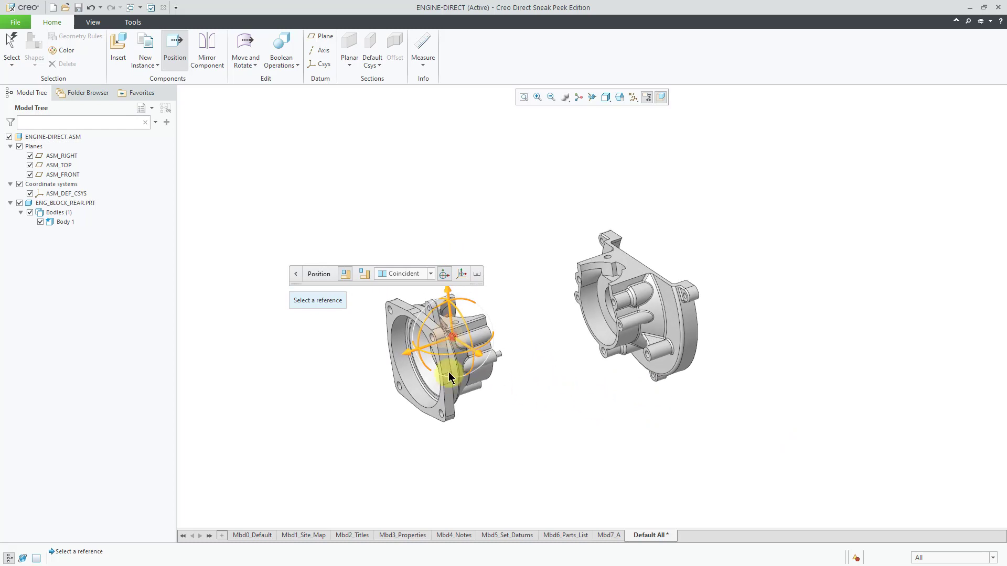
middle_click(435, 349)
- Slide the front block toward the rear block and keep Coincident as the relation type
left_click_drag(435, 349, 449, 352)
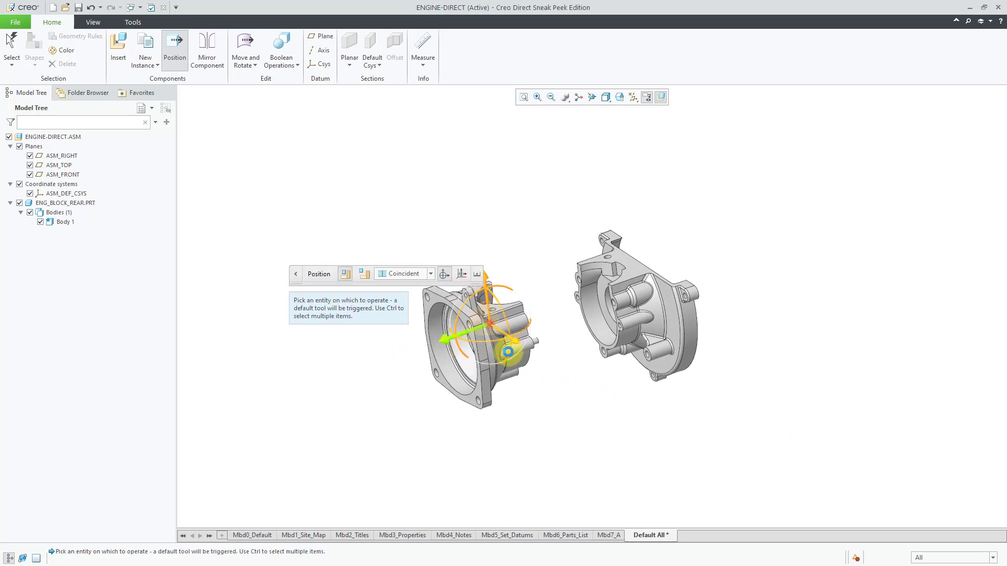
middle_click(529, 359)
left_click_drag(528, 360, 550, 367)
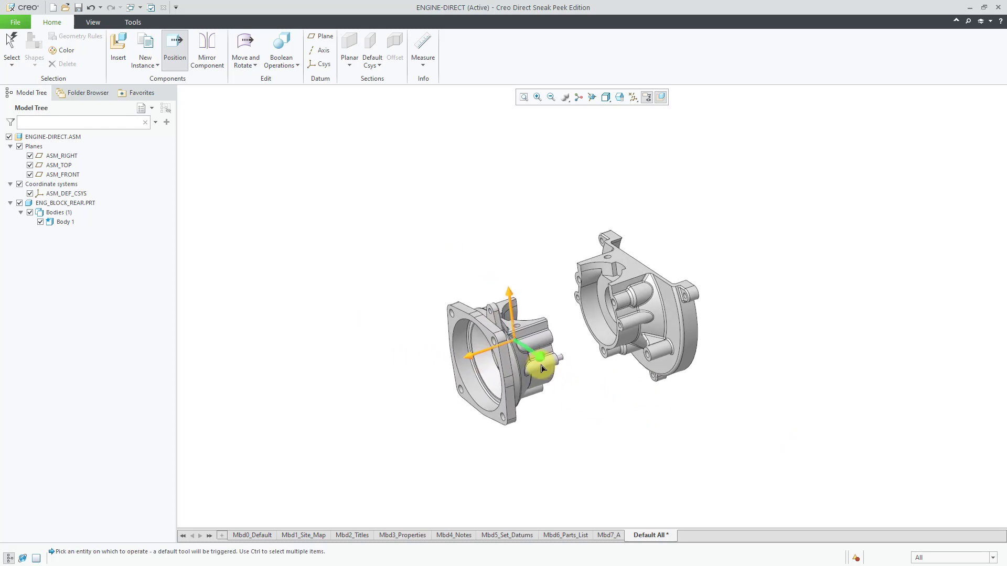
left_click_drag(516, 300, 514, 289)
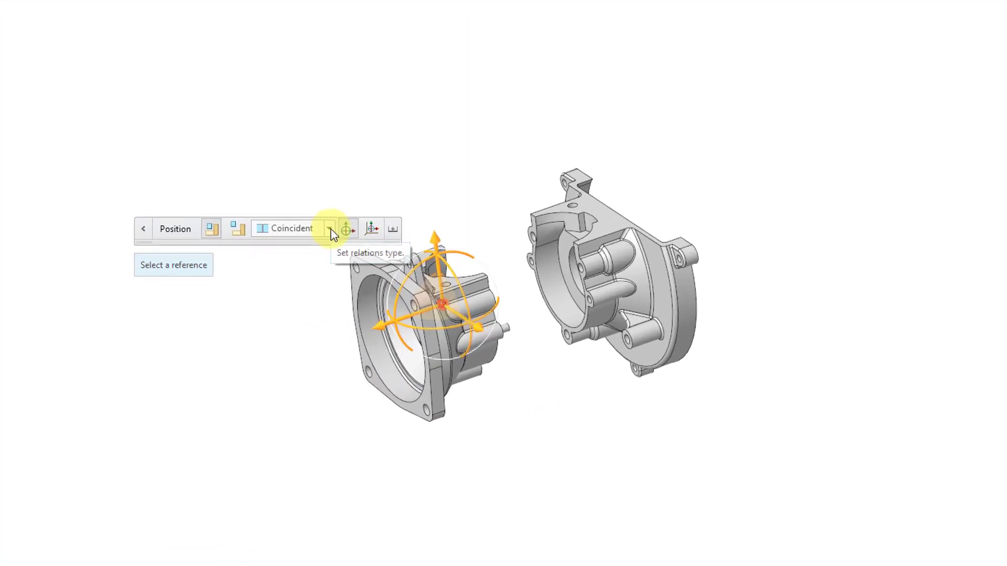
left_click(333, 231)
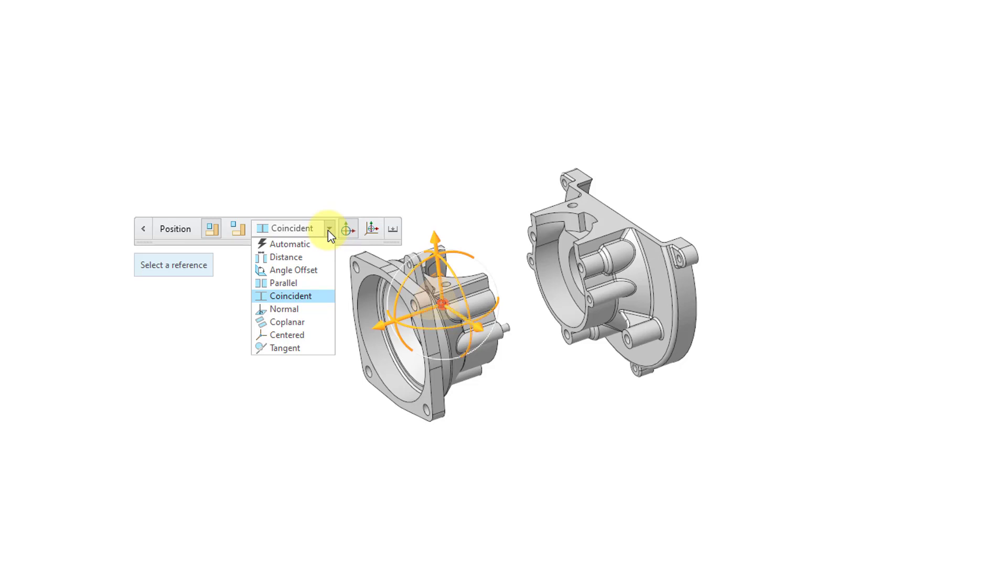
left_click(306, 296)
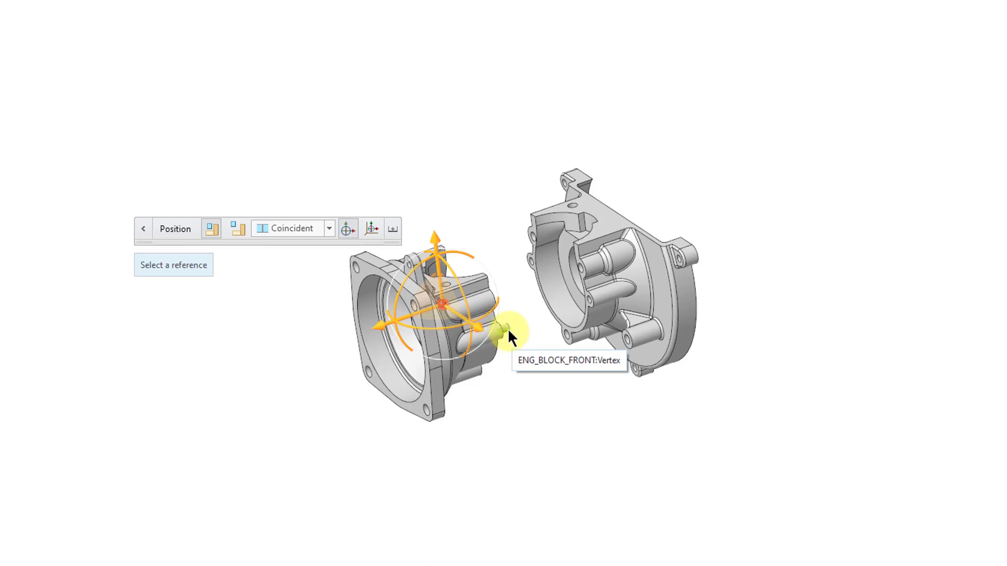
- Make the front block's pin coincident with the rear block's matching face and hole
middle_click_drag(516, 298, 518, 448, "ctrl")
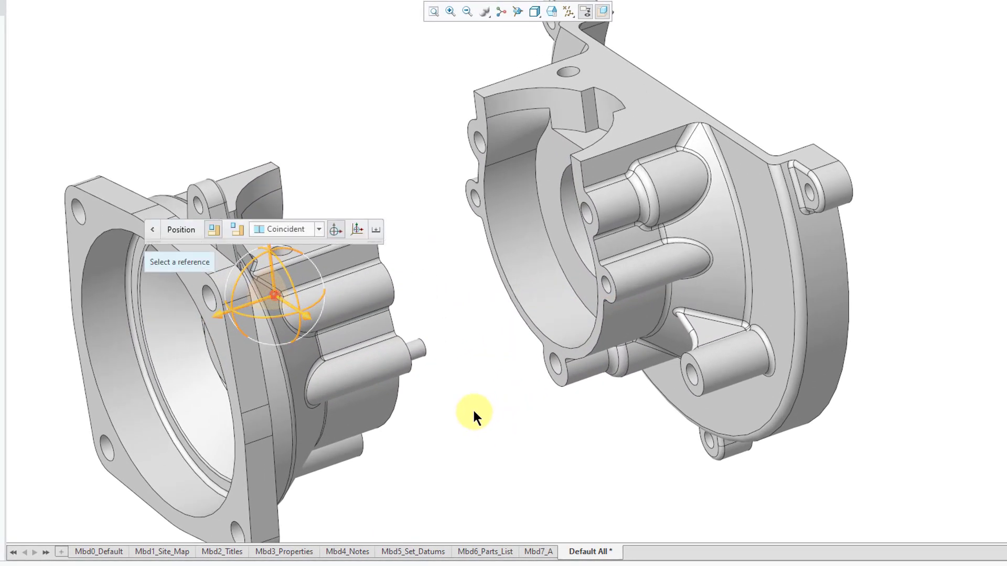
left_click(424, 353)
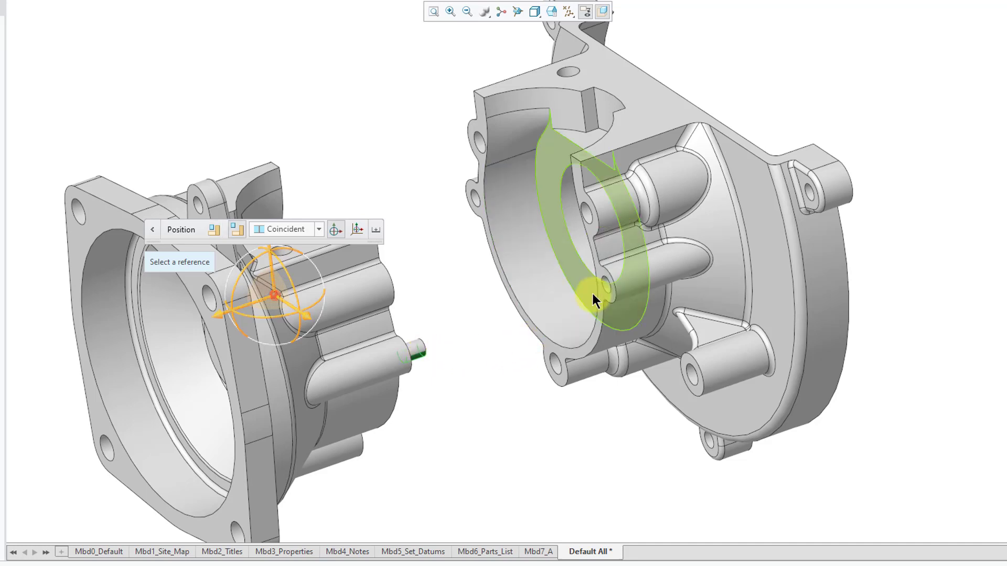
left_click(605, 291)
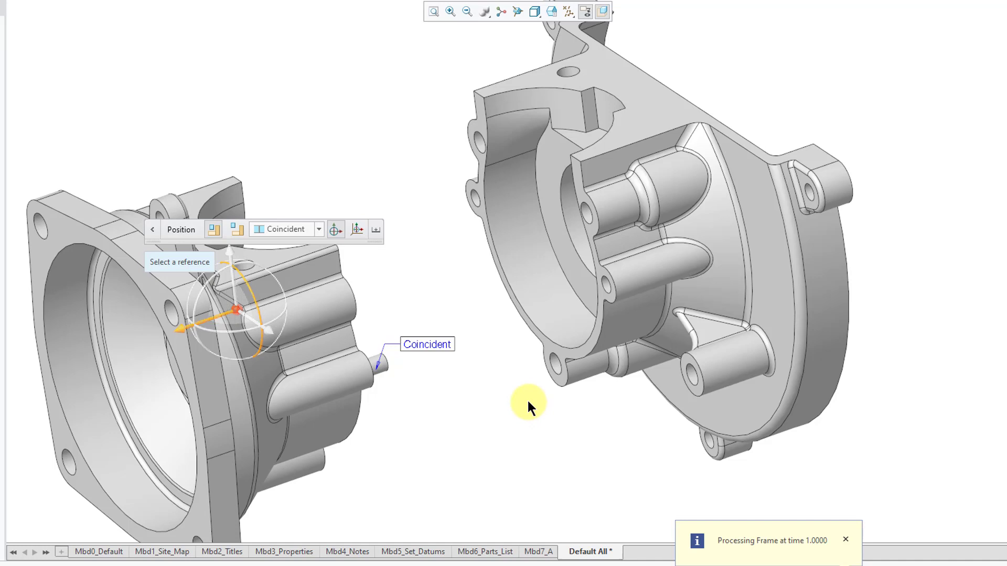
left_click(474, 198)
- Add coincident references for a second pin and the front flange edge to the rear hole edge
middle_click_drag(477, 257, 444, 294)
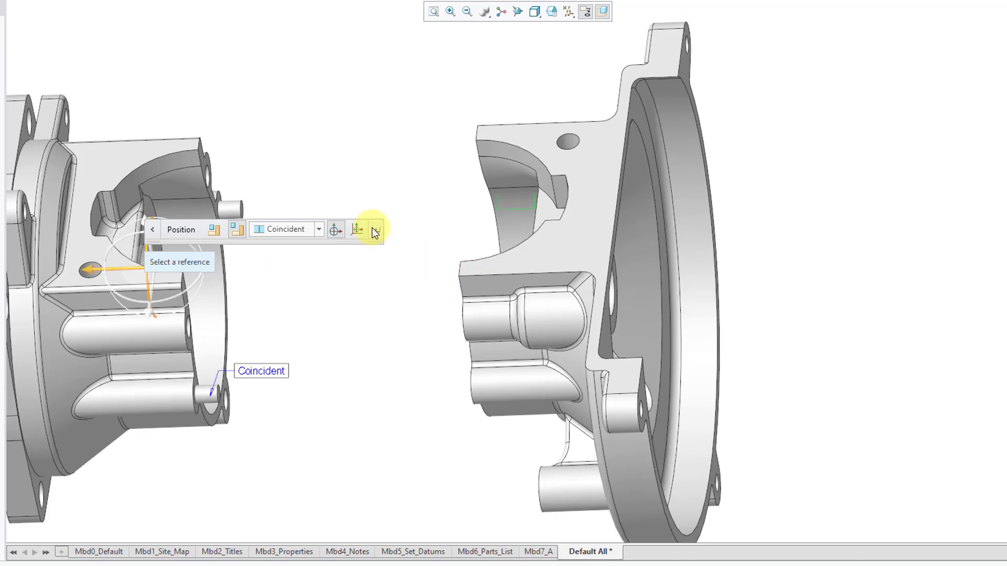
left_click(228, 206)
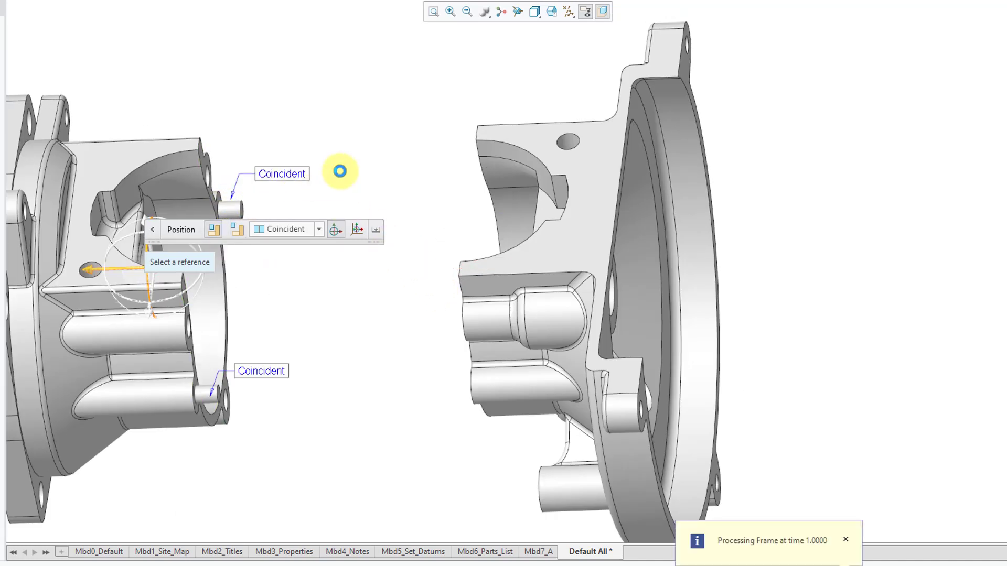
left_click(206, 157)
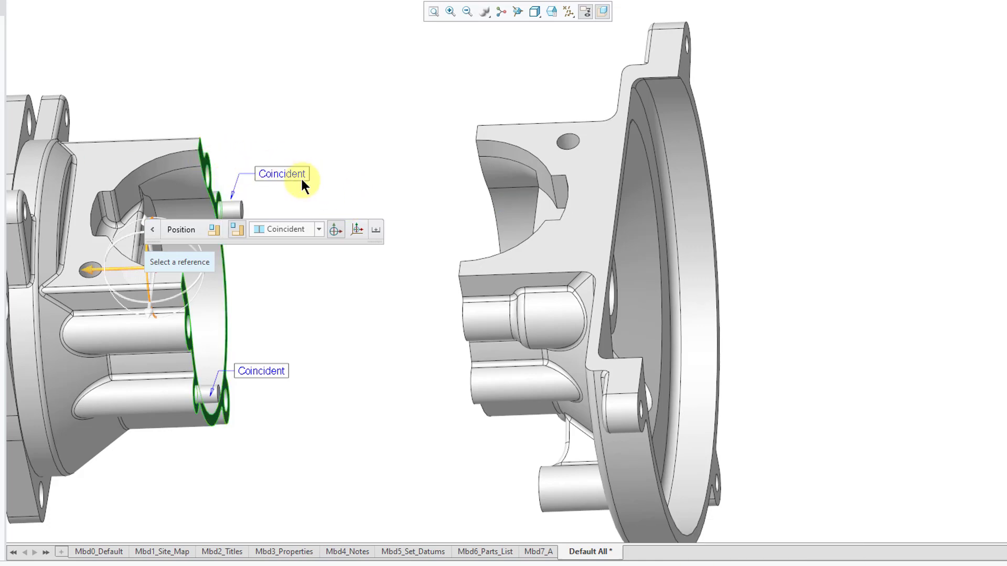
middle_click_drag(301, 178, 346, 156)
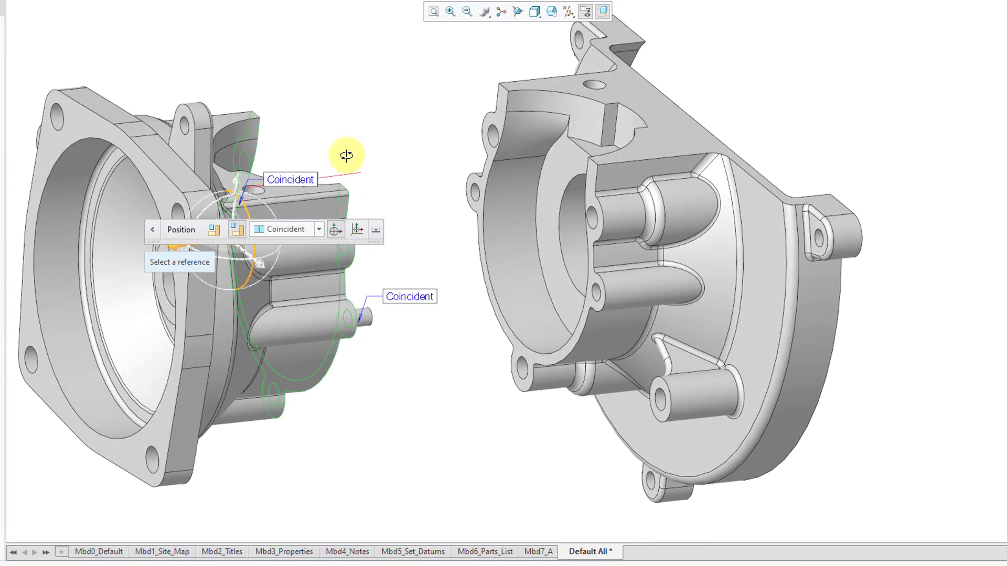
left_click(500, 107)
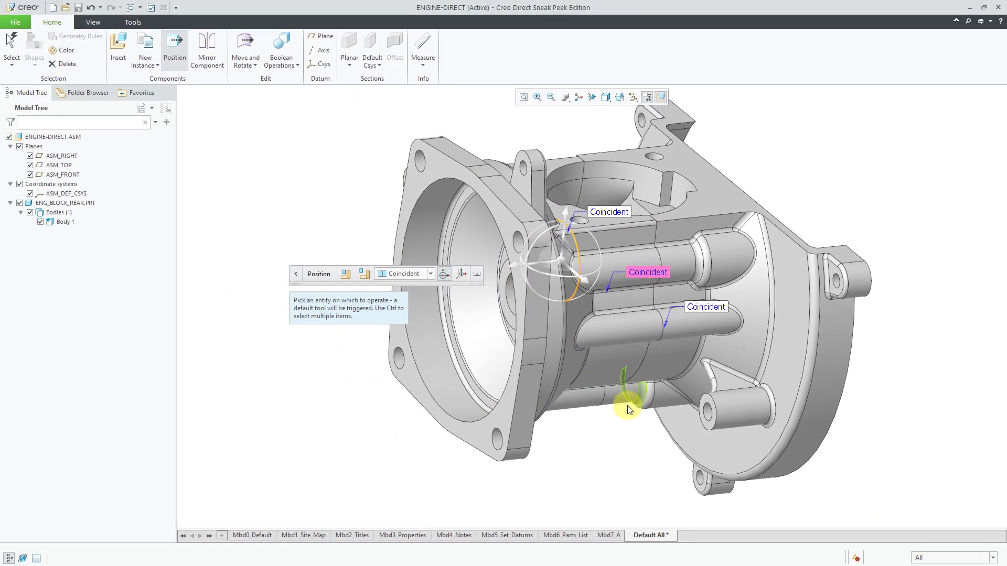
- Accept the front block placement and expand ENG_BLOCK_FRONT.PRT to show its Body 1
middle_click(588, 432)
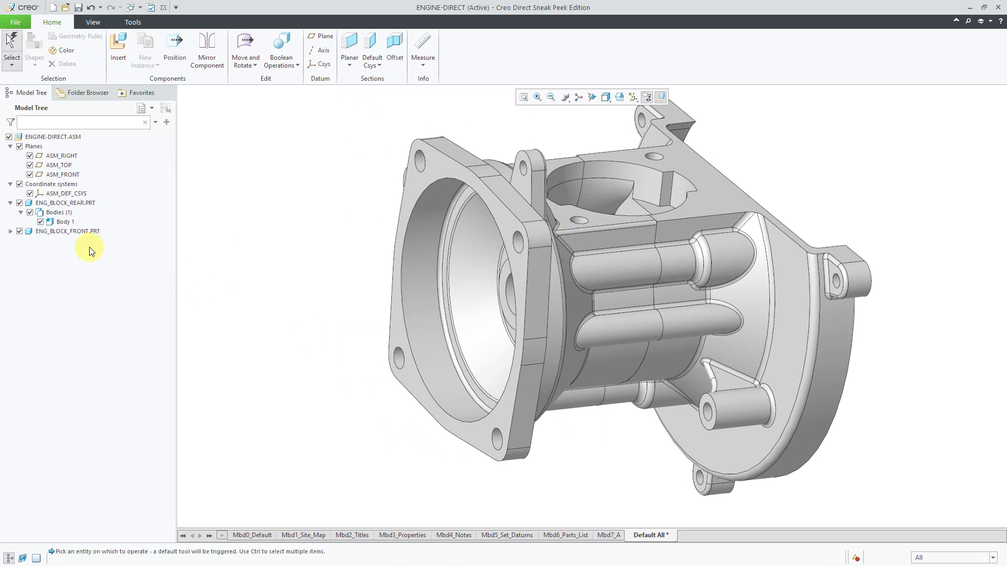
left_click(10, 231)
left_click(21, 241)
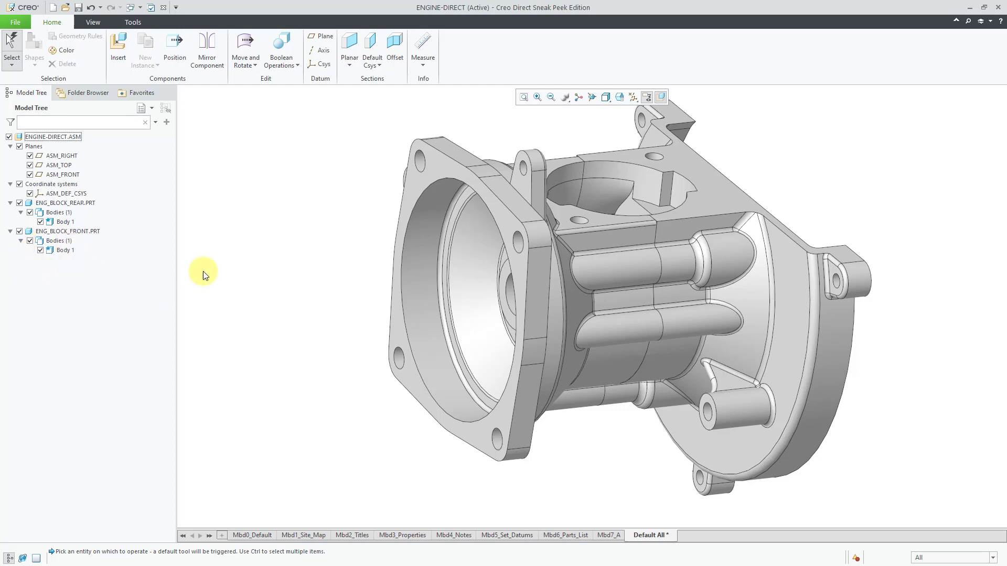
mouse_move(519, 307)
middle_mouse_down()
mouse_move(483, 299)
mouse_move(514, 294)
mouse_move(515, 302)
middle_mouse_up()
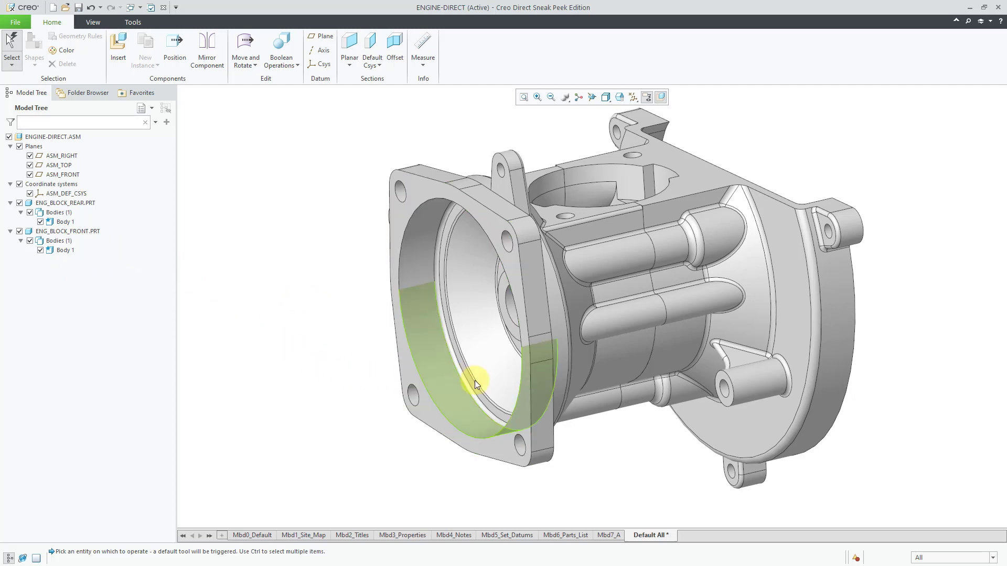
scroll(534, 431, "down", 5)
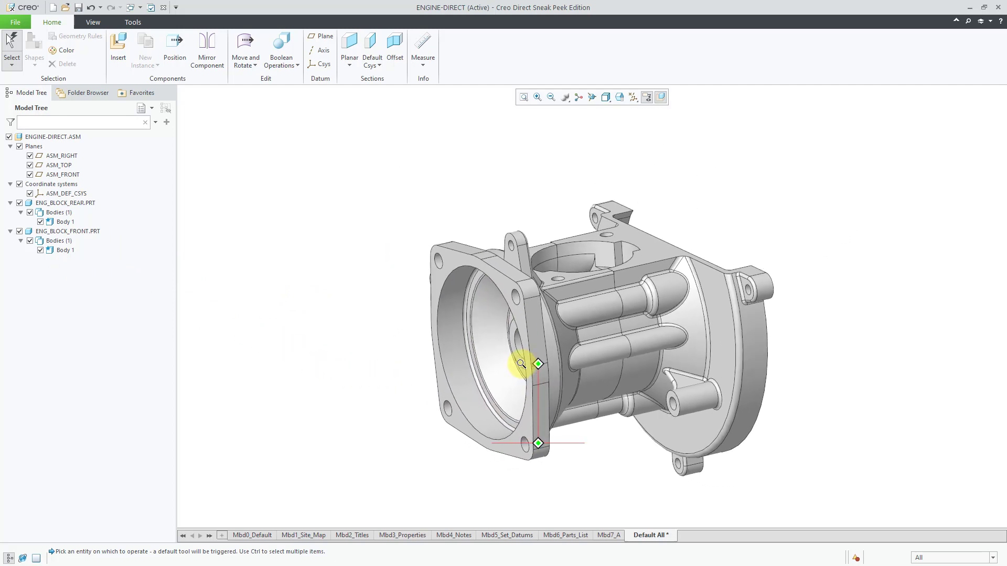
middle_click_drag(601, 385, 546, 395)
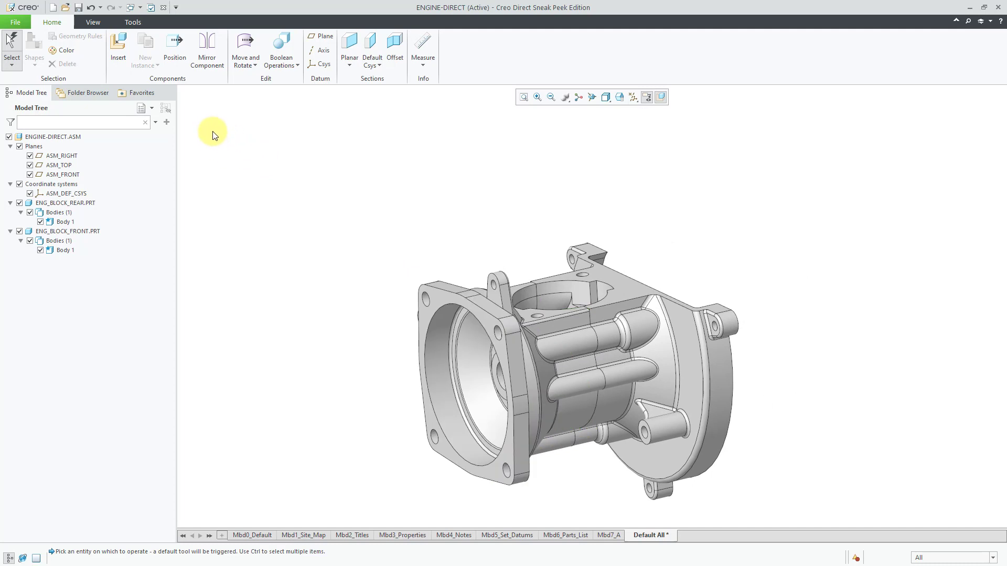
- Insert cylinder.prt above the joined engine blocks and accept its placement
left_click(116, 48)
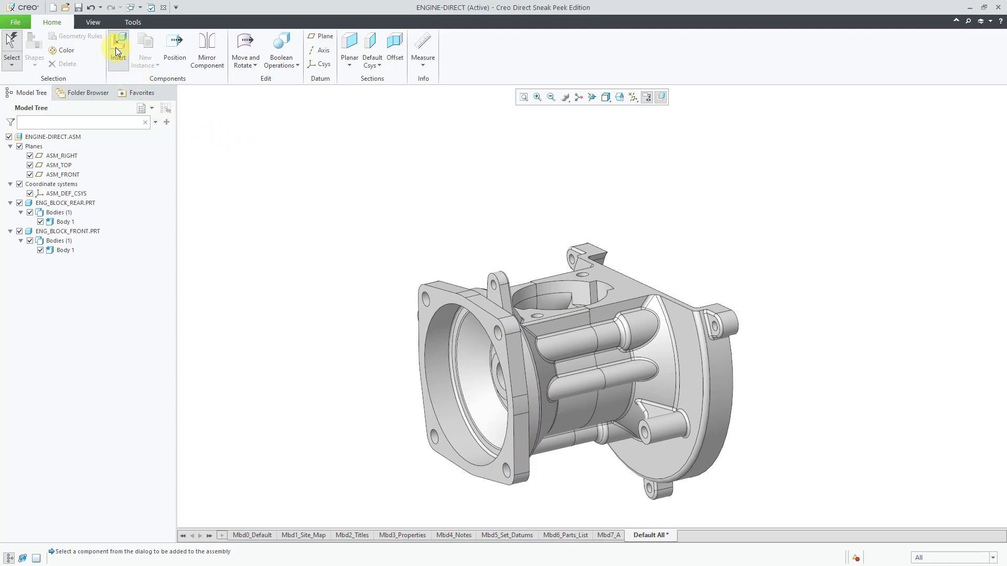
double_click(407, 219)
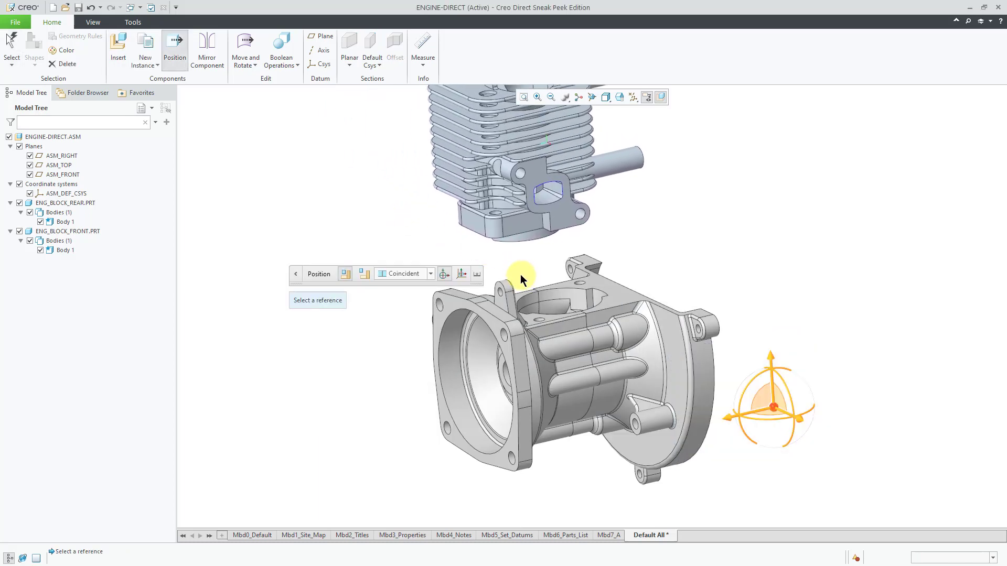
scroll(358, 442, "up", 2)
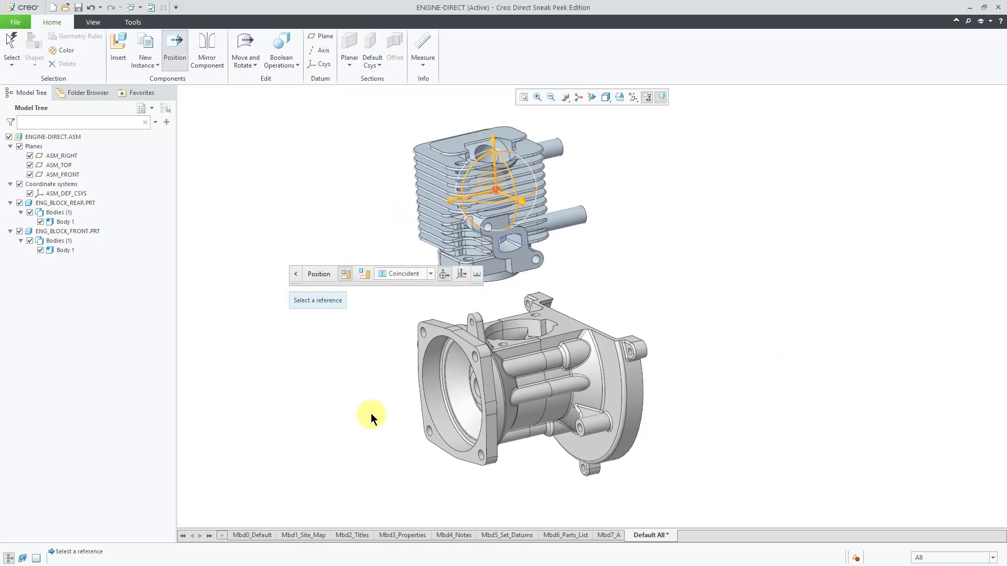
middle_click(345, 379)
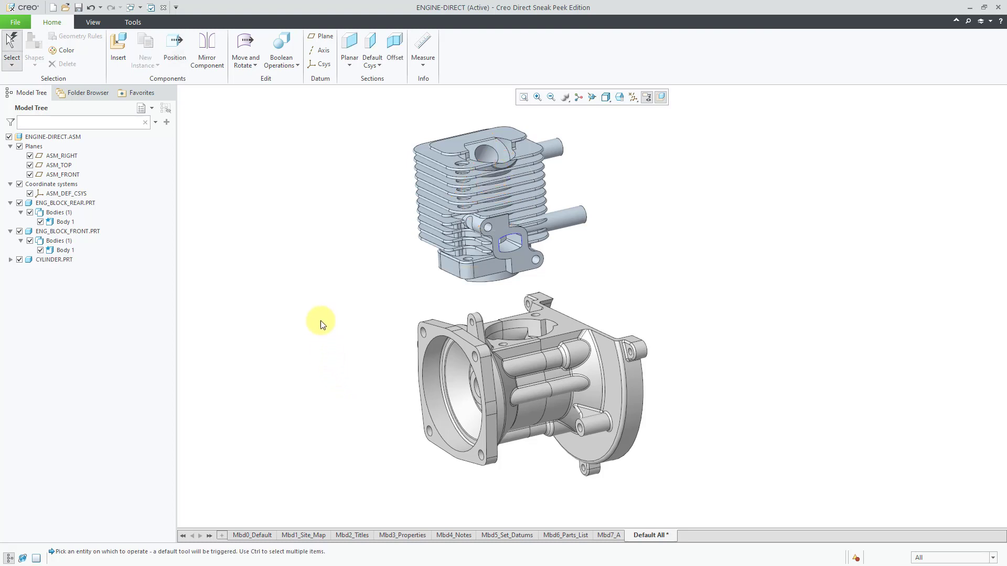
- Move CYLINDER.PRT down 1.83 toward the engine block, with the dragger origin at its base
mouse_move(357, 293)
middle_mouse_down()
mouse_move(389, 288)
mouse_move(355, 279)
mouse_move(337, 290)
mouse_move(350, 294)
middle_mouse_up()
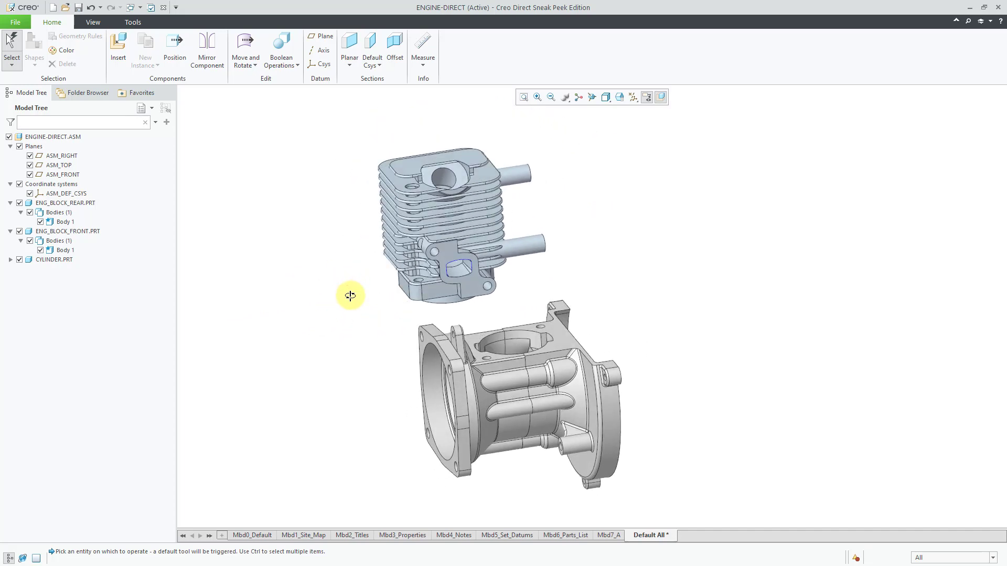
left_click(58, 259)
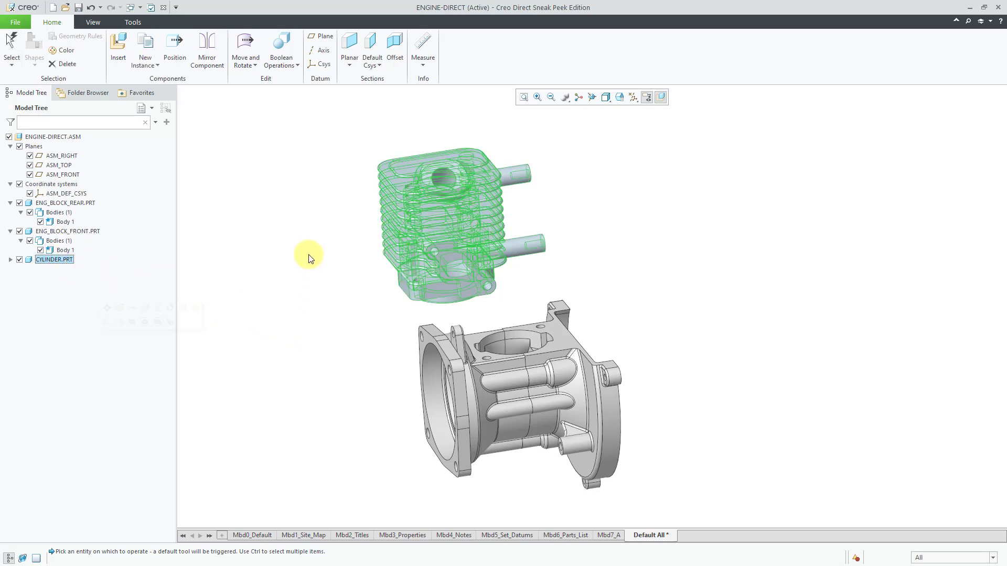
left_click(240, 49)
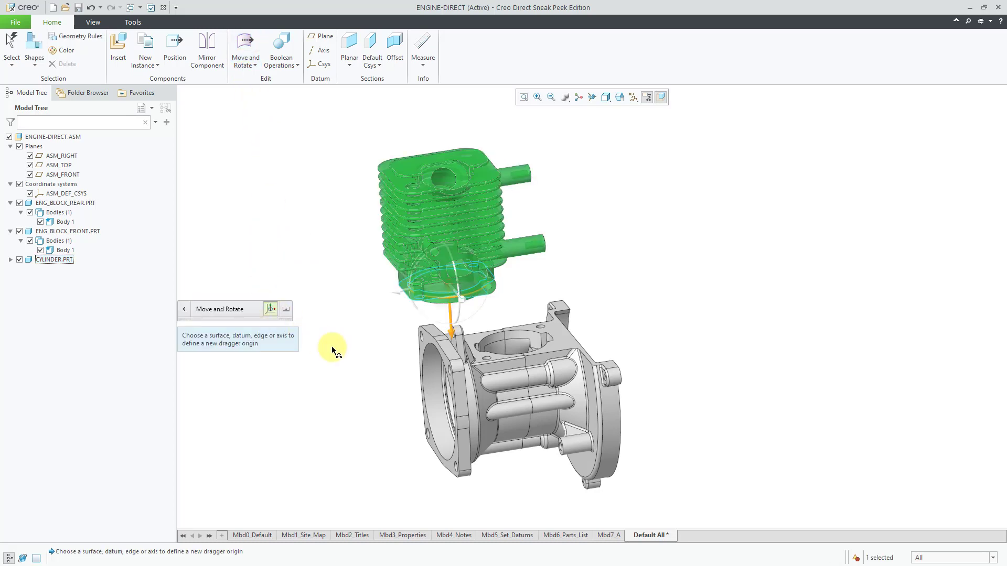
left_click(482, 287)
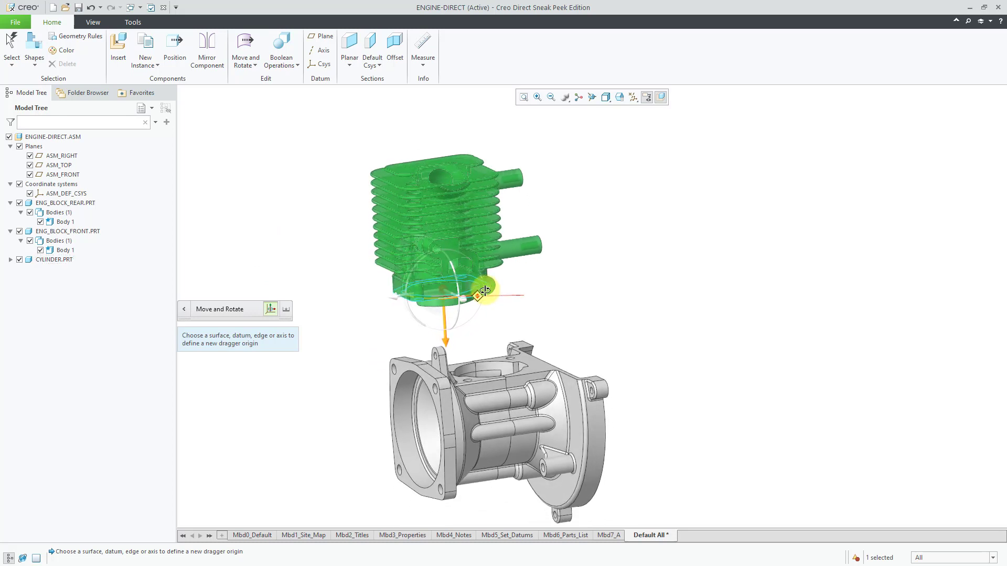
mouse_move(449, 340)
left_mouse_down()
mouse_move(448, 357)
mouse_move(448, 331)
left_mouse_up()
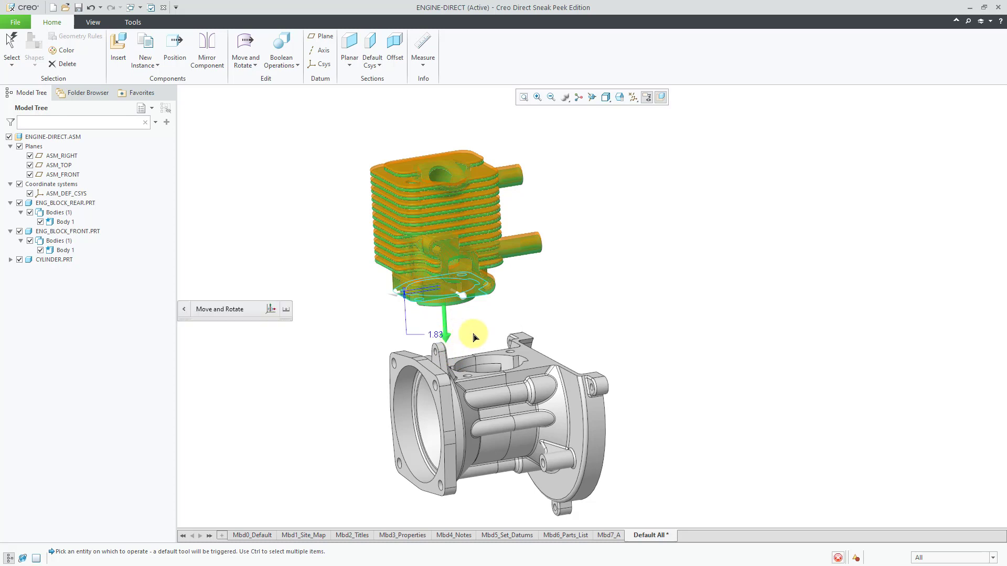
left_click(336, 314)
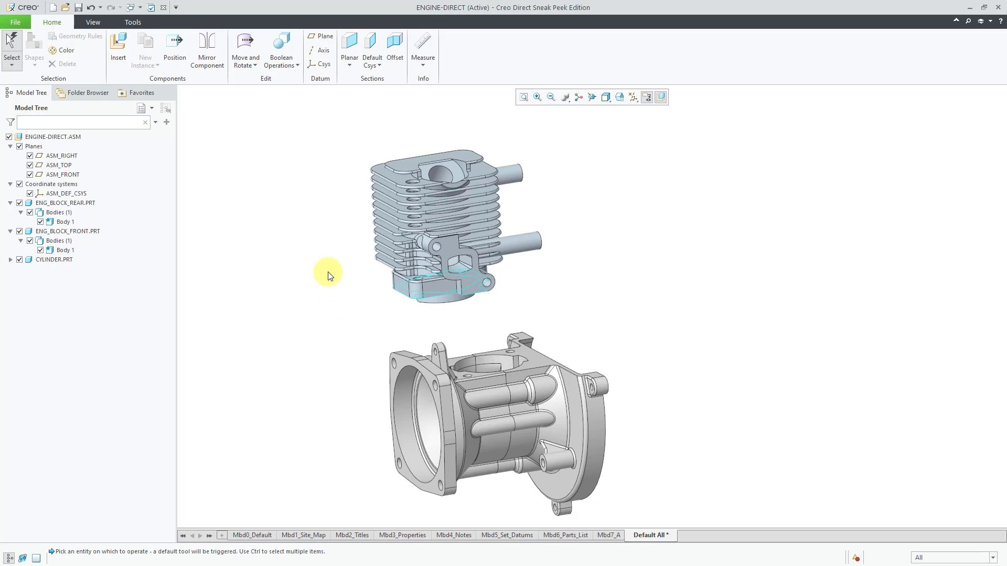
- Start a Position operation on the cylinder with a Coincident constraint, ready for the first reference
mouse_move(335, 314)
middle_mouse_down()
mouse_move(295, 301)
mouse_move(285, 325)
mouse_move(299, 286)
mouse_move(333, 322)
mouse_move(339, 316)
mouse_move(324, 318)
middle_mouse_up()
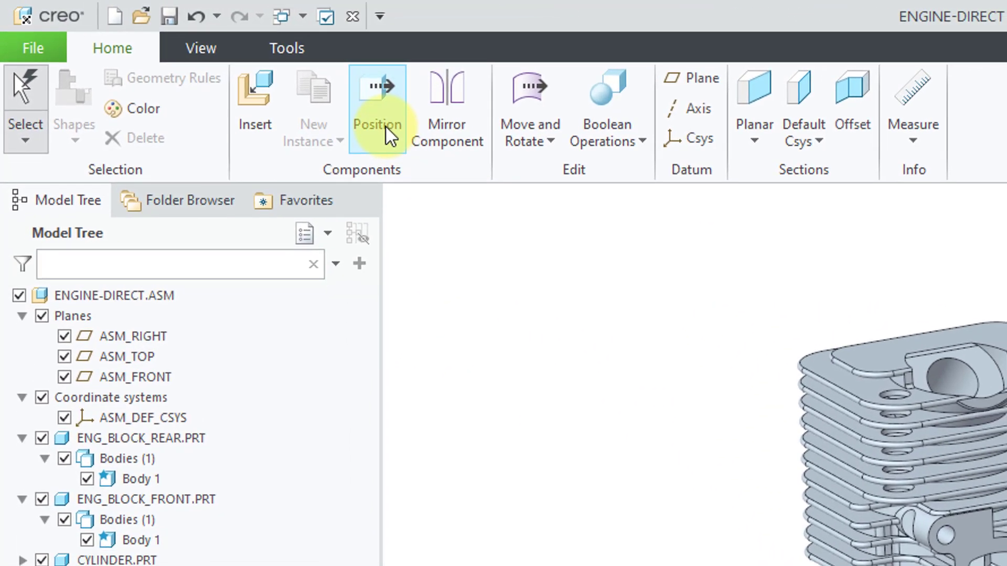
left_click(386, 126)
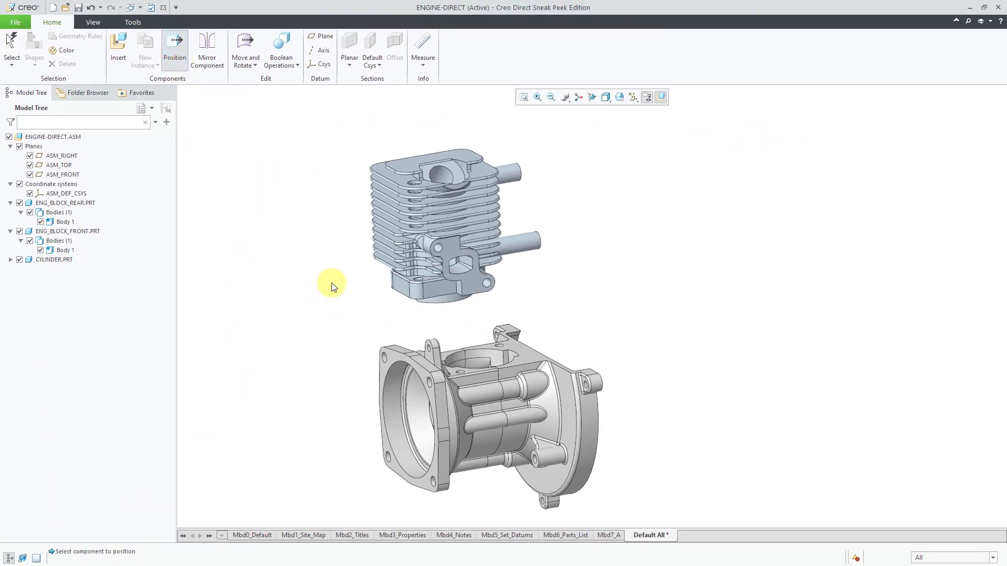
left_click(403, 225)
left_click(403, 224)
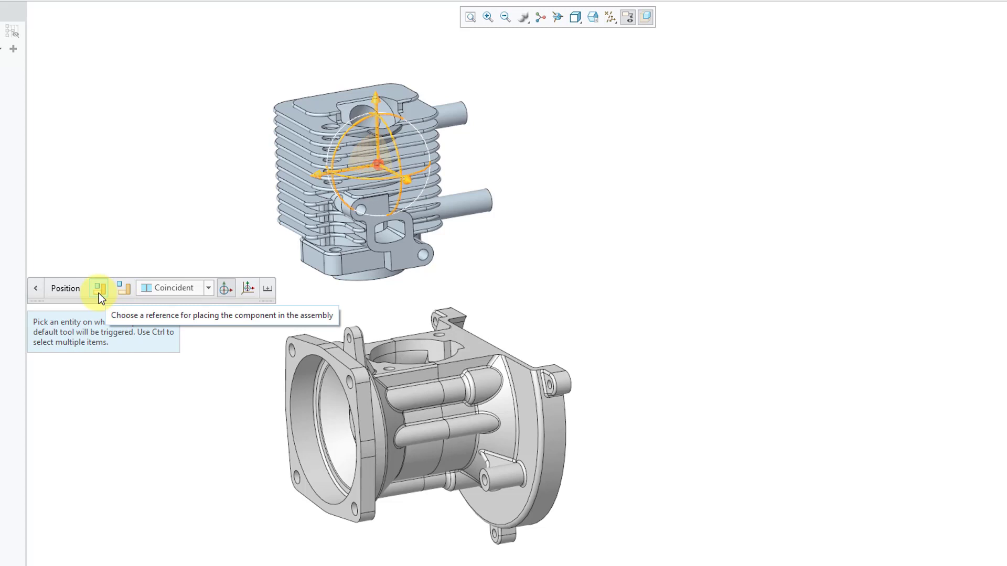
left_click(98, 290)
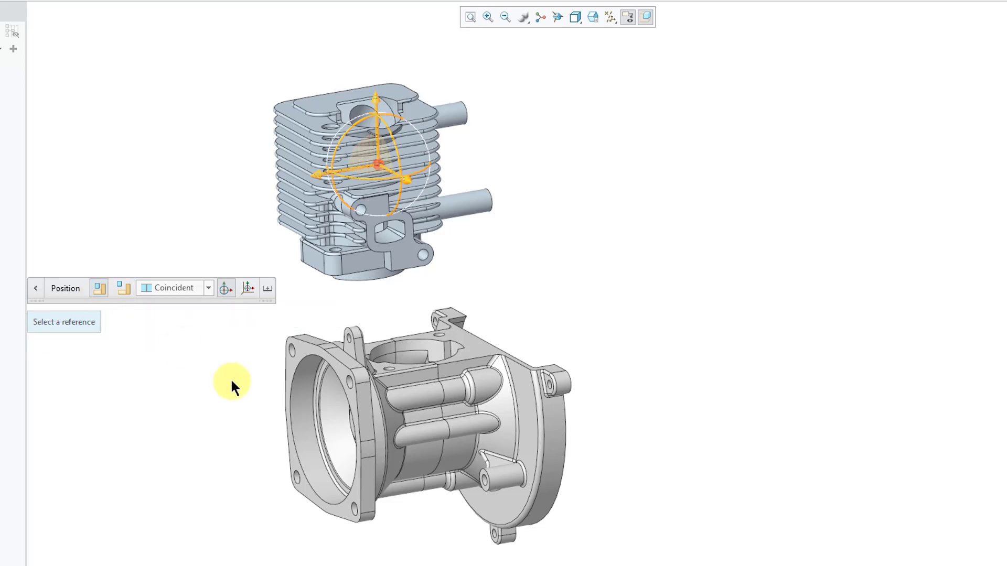
- Pair two cylinder flange bolt holes coincident with the matching crankcase holes
left_click(348, 231)
scroll(346, 320, "up", 5)
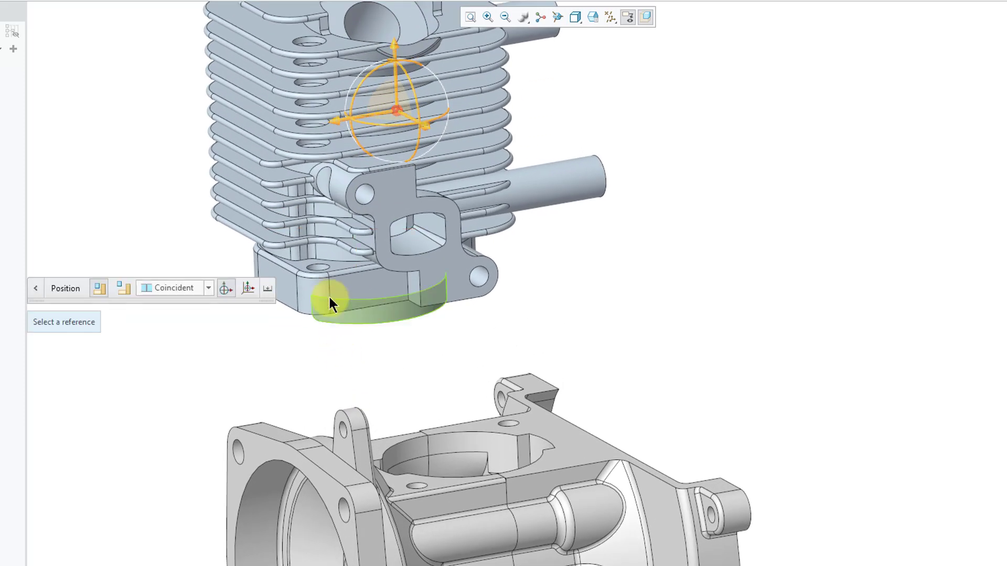
left_click(320, 269)
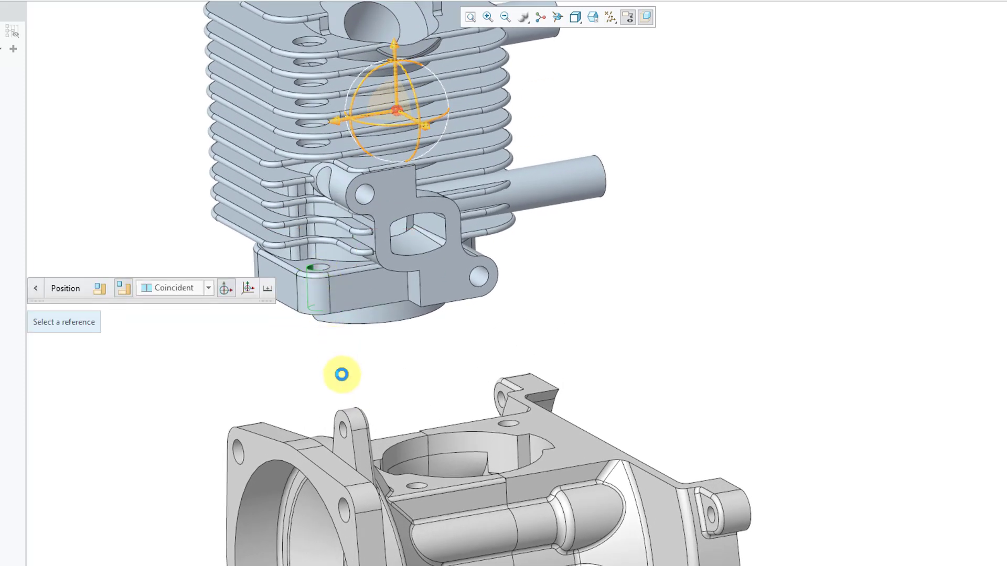
left_click(418, 486)
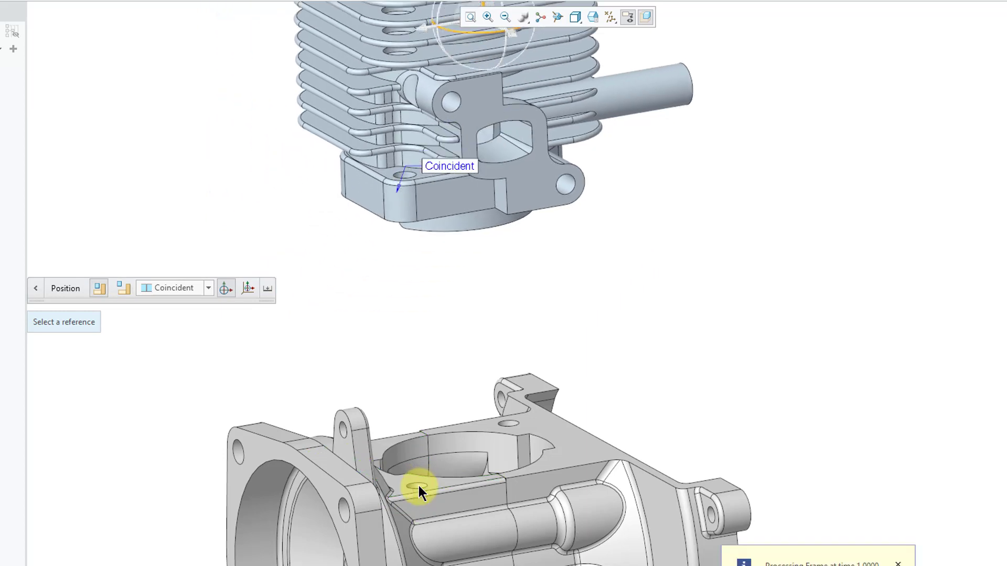
left_click(509, 421)
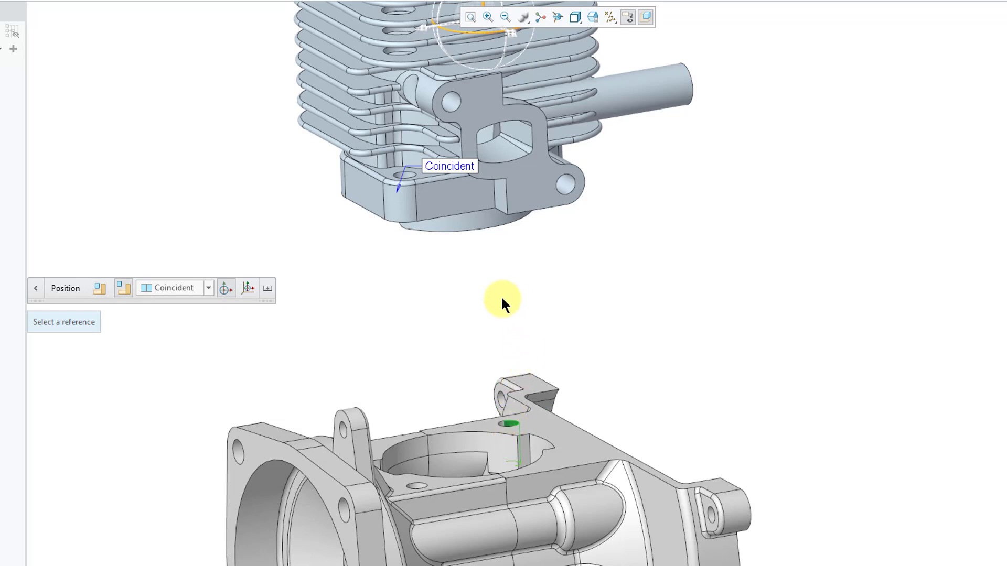
middle_click_drag(502, 295, 470, 254)
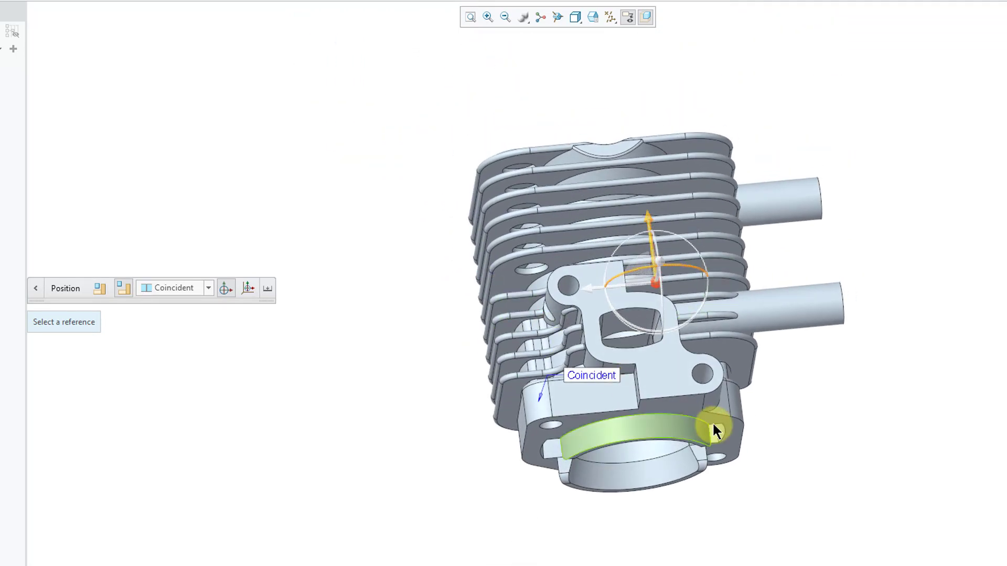
middle_click_drag(755, 438, 587, 312, "shift")
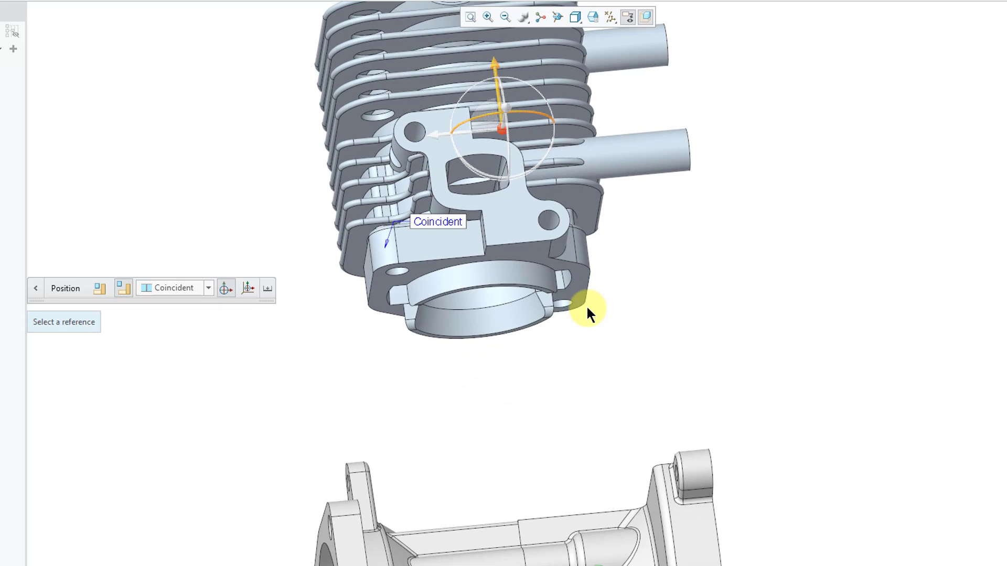
left_click(564, 304)
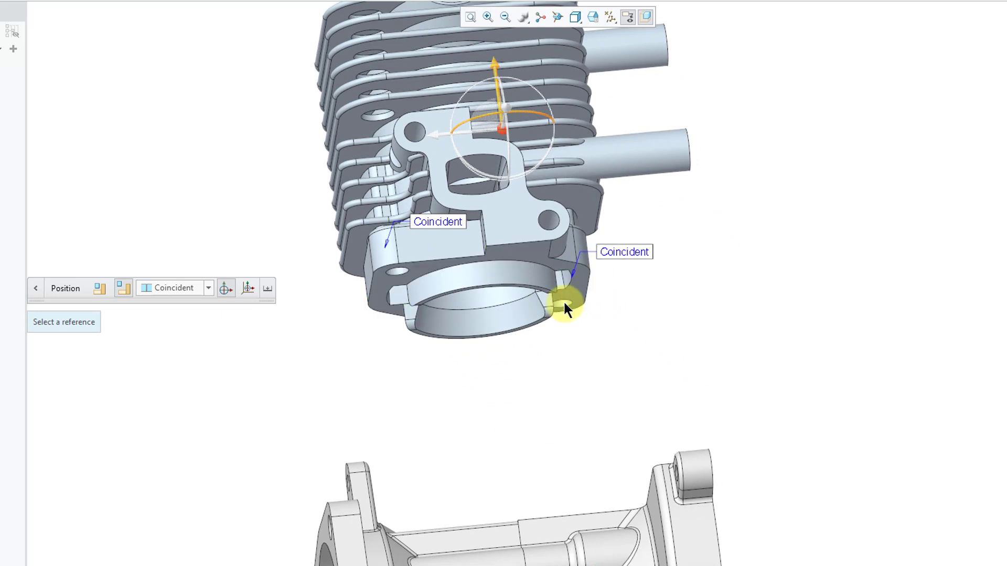
scroll(566, 355, "up", 3)
mouse_move(566, 355)
middle_mouse_down()
mouse_move(595, 400)
mouse_move(612, 400)
mouse_move(597, 393)
middle_mouse_up()
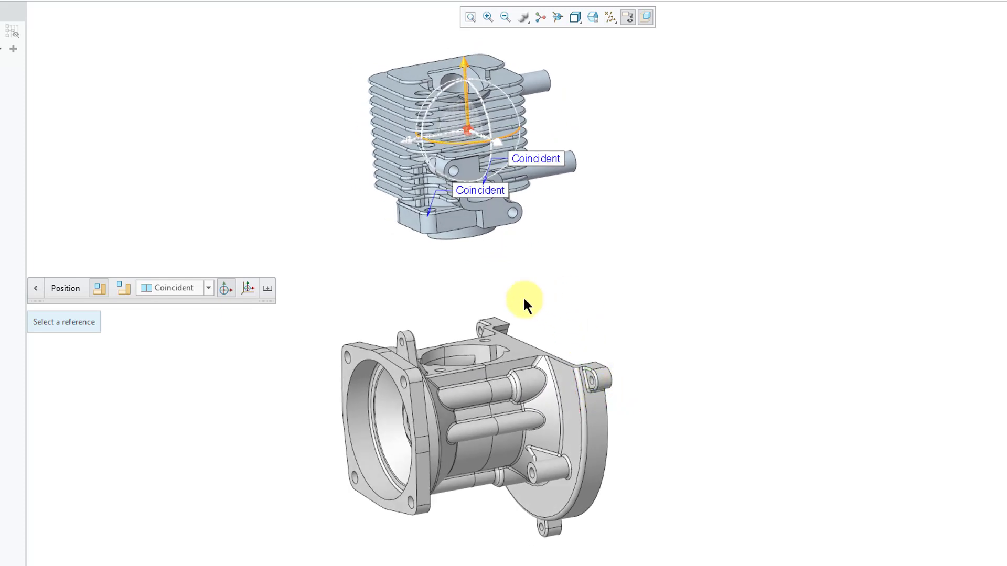
- Make the cylinder base face coincident with the engine block's top face, keeping the Coincident type
left_click(523, 344)
middle_click_drag(526, 298, 517, 249)
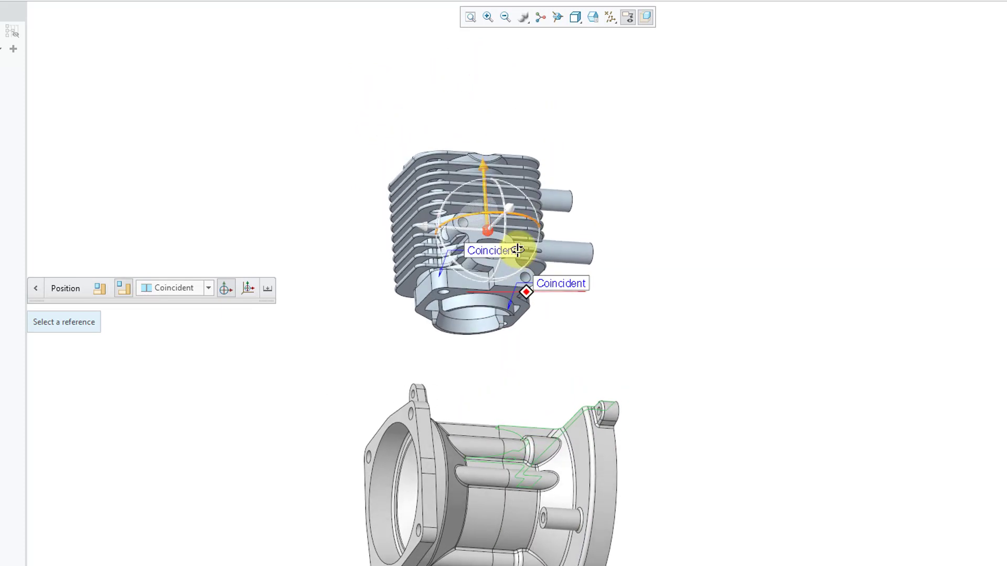
left_click(511, 293)
middle_click_drag(517, 229, 533, 288)
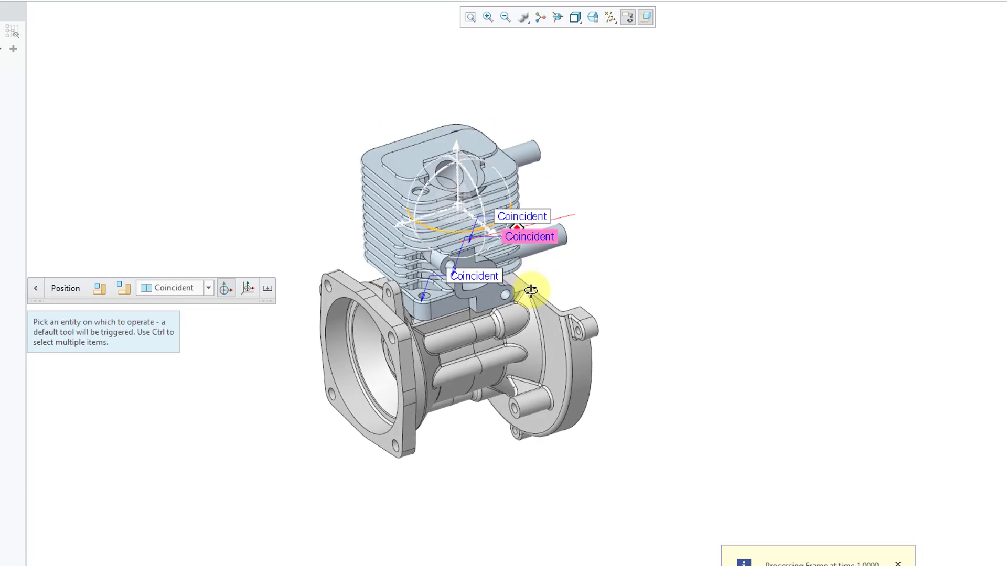
left_click(210, 288)
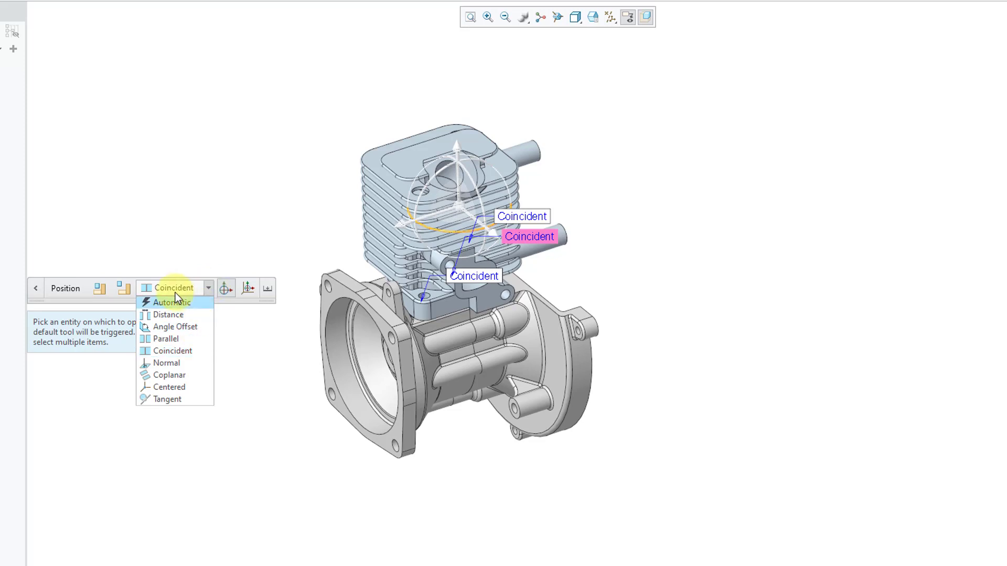
left_click(265, 354)
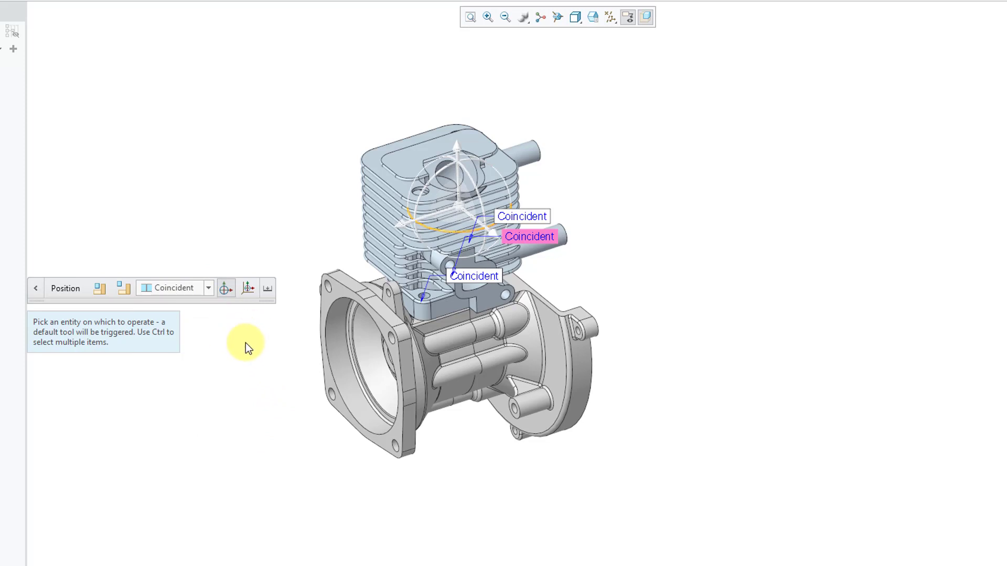
- Accept the Position operation and view the assembled engine from a more side-on angle
middle_click(246, 345)
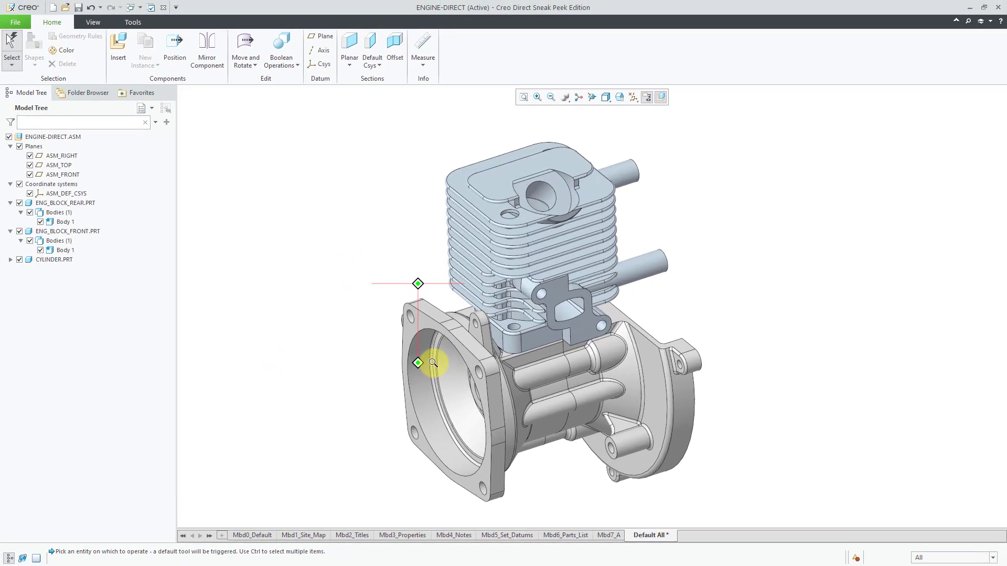
mouse_move(476, 330)
middle_mouse_down()
mouse_move(451, 287)
mouse_move(477, 301)
mouse_move(456, 330)
mouse_move(484, 319)
middle_mouse_up()
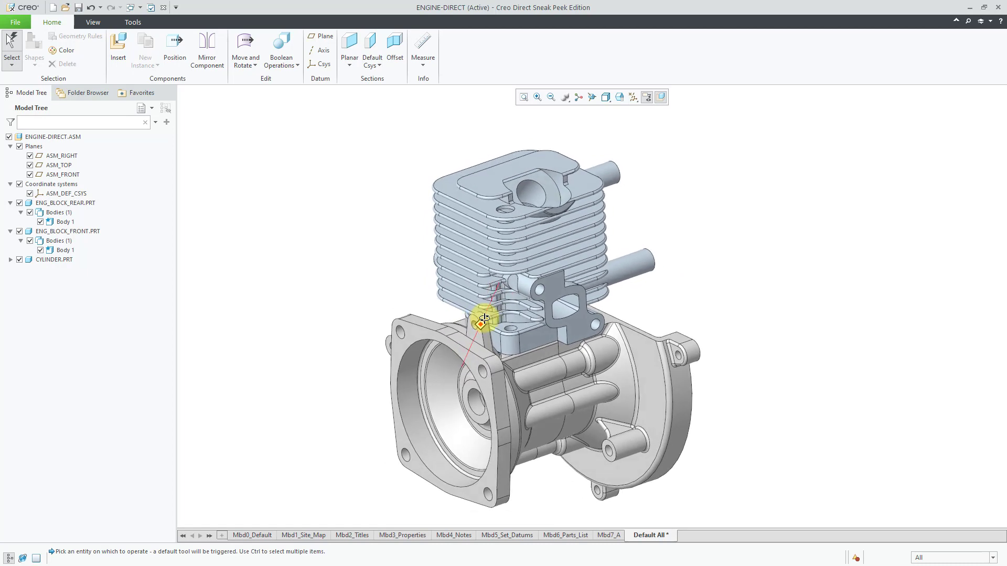